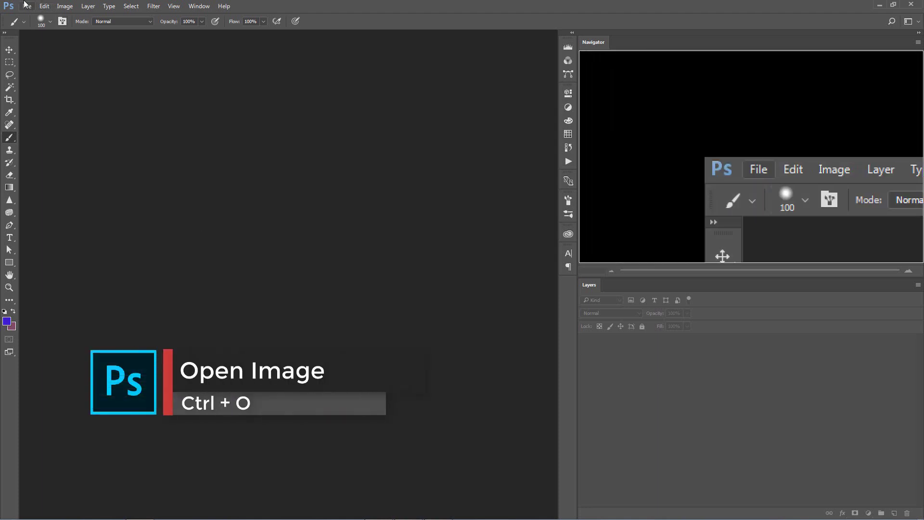
# Open hunter.jpg from the images folder, close it, then reopen it from the empty workspace
pyautogui.click(27, 6)
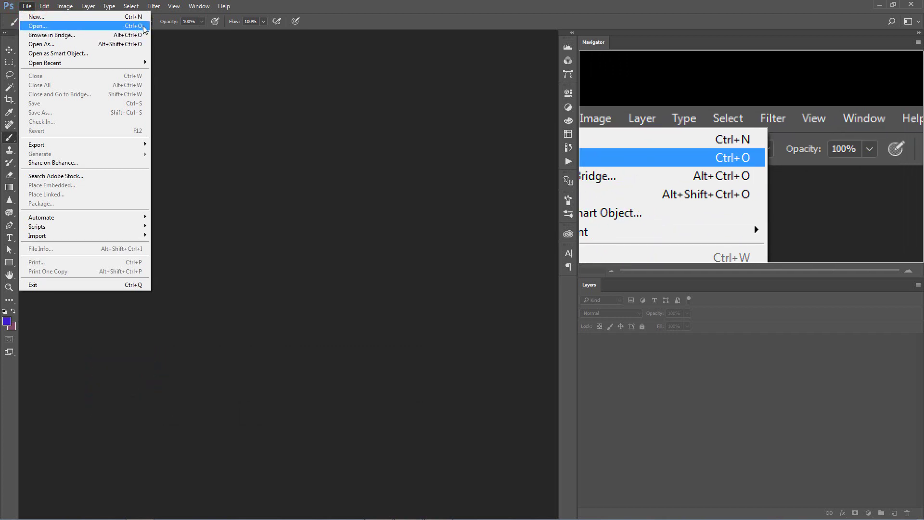
pyautogui.click(106, 30)
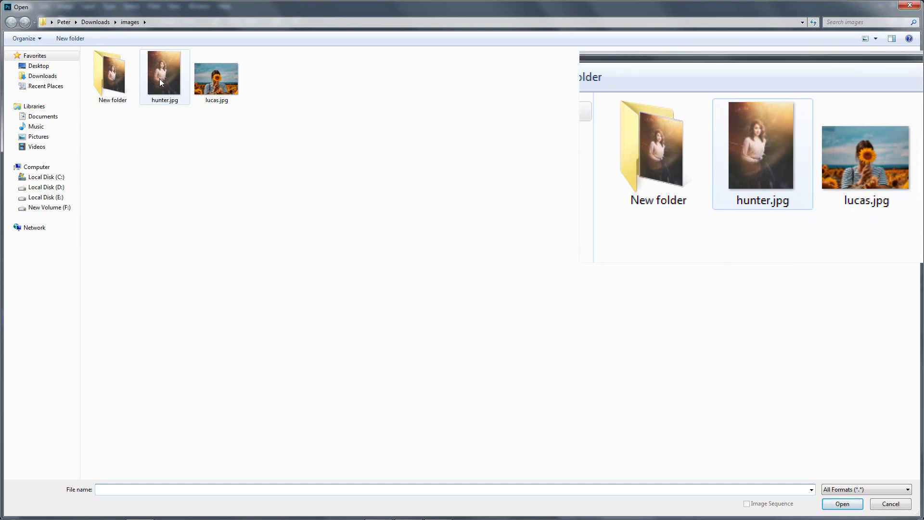
pyautogui.doubleClick(160, 80)
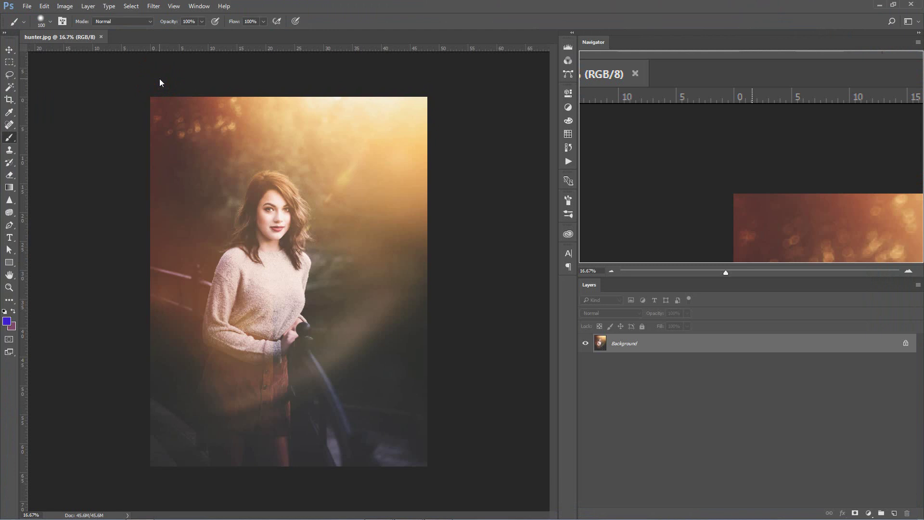
pyautogui.click(101, 37)
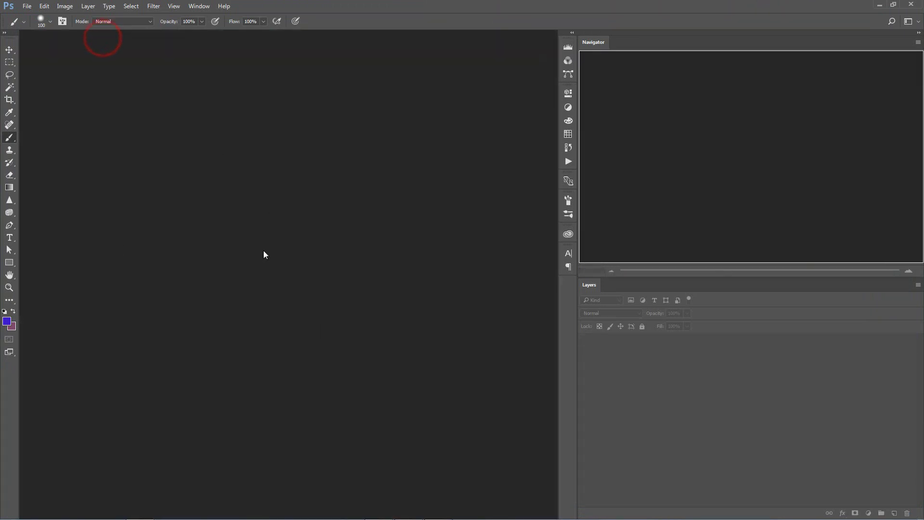
pyautogui.doubleClick(238, 244)
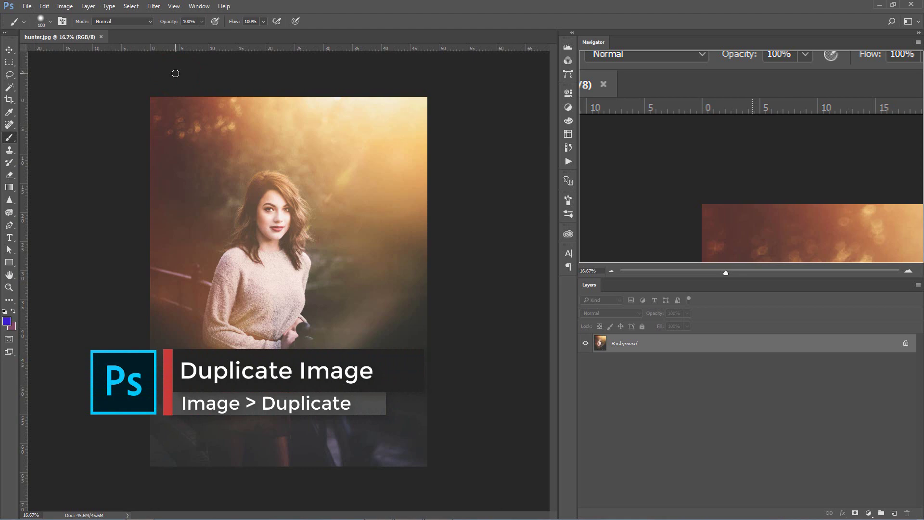
# Duplicate hunter.jpg as 'hunter copy' with Image > Duplicate
pyautogui.click(67, 6)
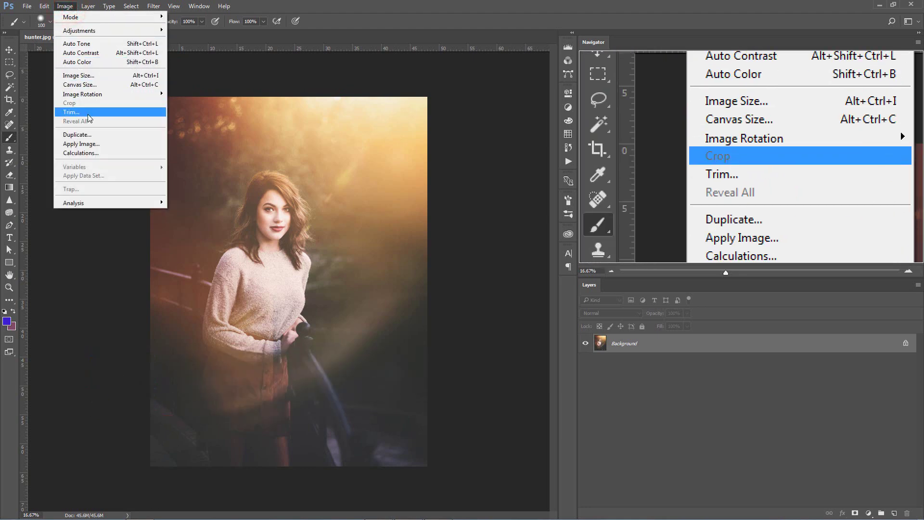
pyautogui.click(91, 135)
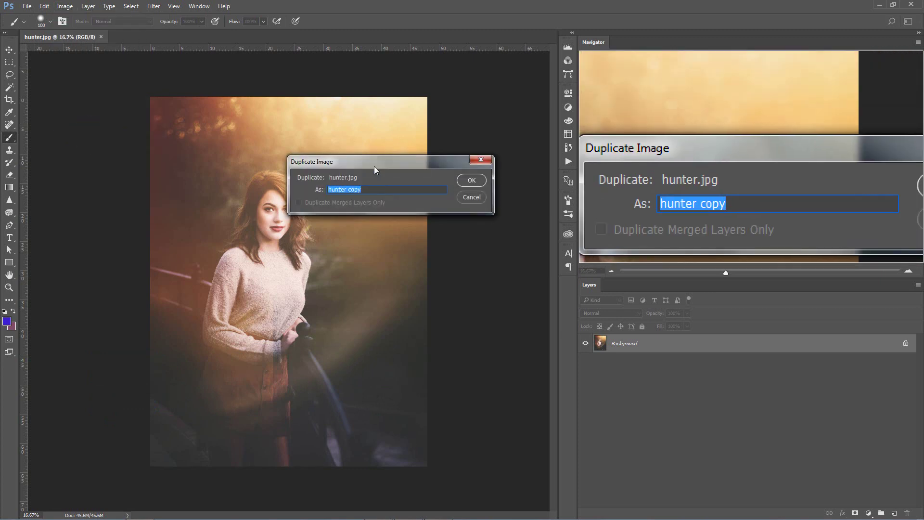
pyautogui.click(386, 188)
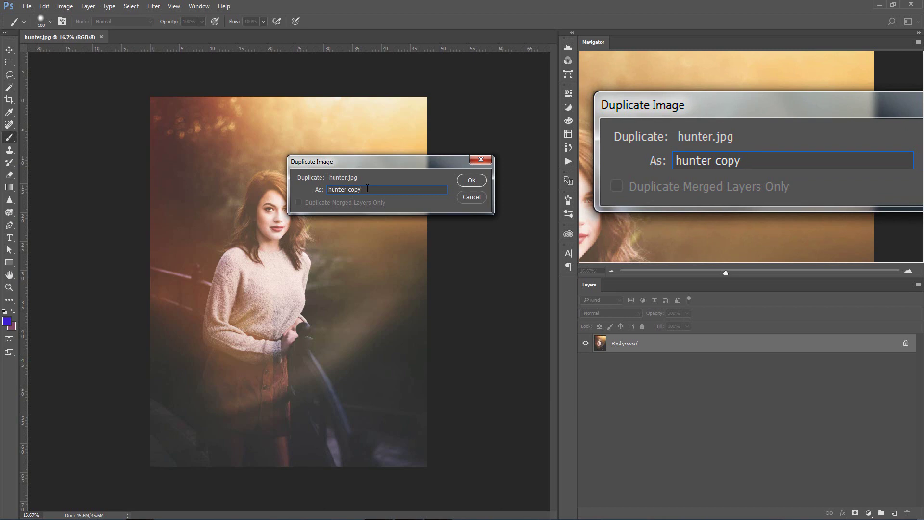
pyautogui.click(472, 180)
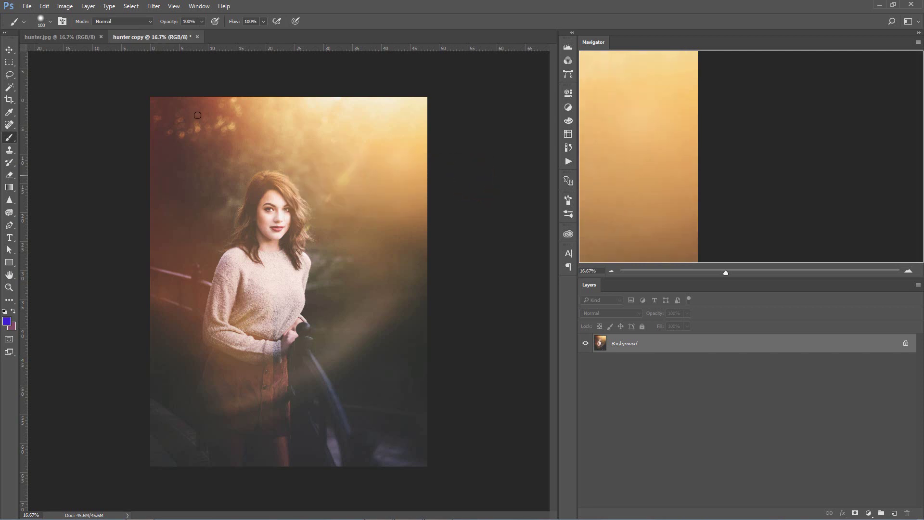
# Switch between the two tabs, then eyedrop a warm peach tone from hunter.jpg's sunlit background
pyautogui.click(62, 37)
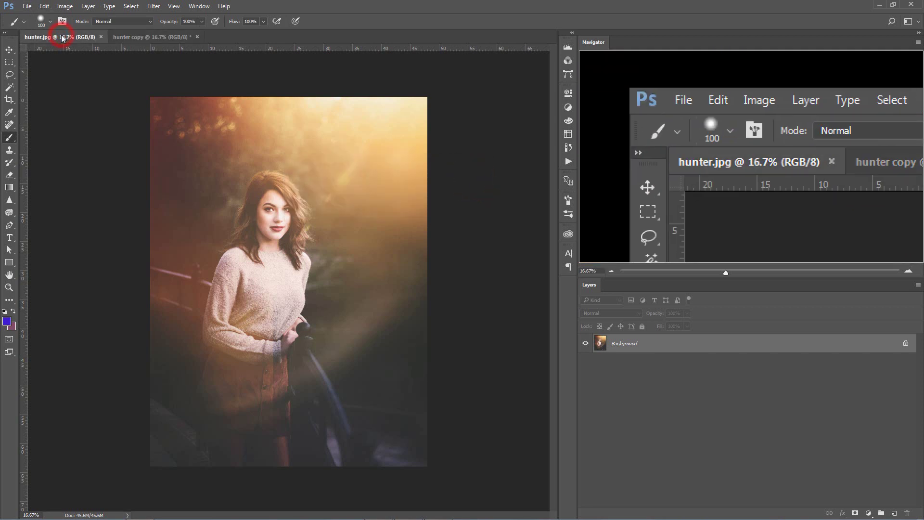
pyautogui.click(143, 37)
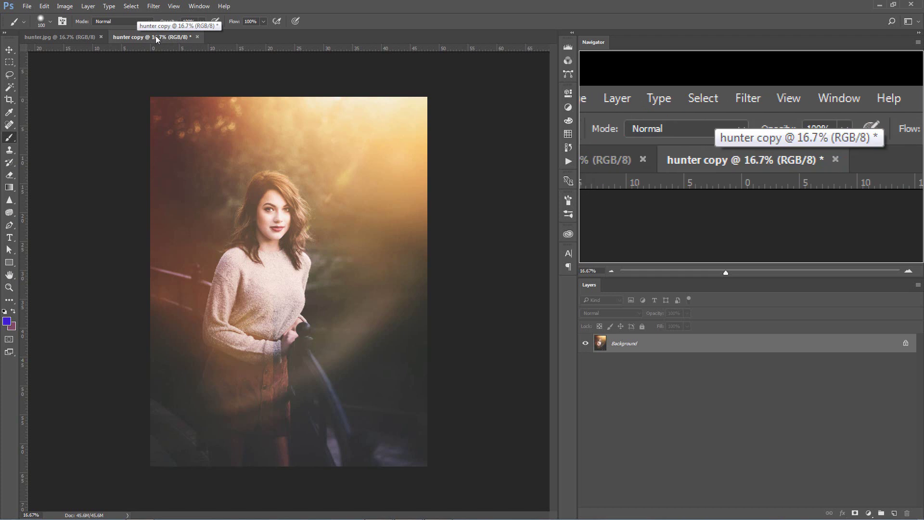
pyautogui.click(66, 37)
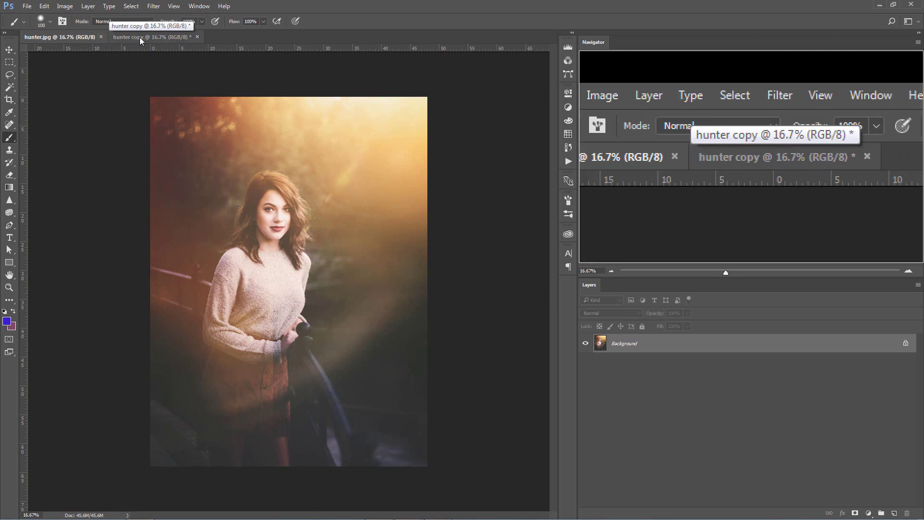
pyautogui.keyDown('alt'); pyautogui.click(368, 179); pyautogui.keyUp('alt')
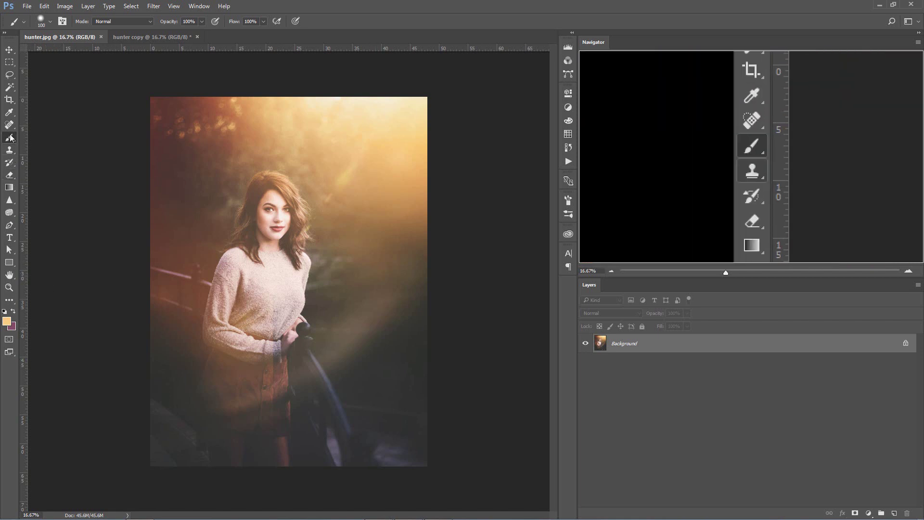
# Set the foreground colour to pink f68499
pyautogui.click(7, 320)
pyautogui.click(257, 224)
pyautogui.click(344, 213)
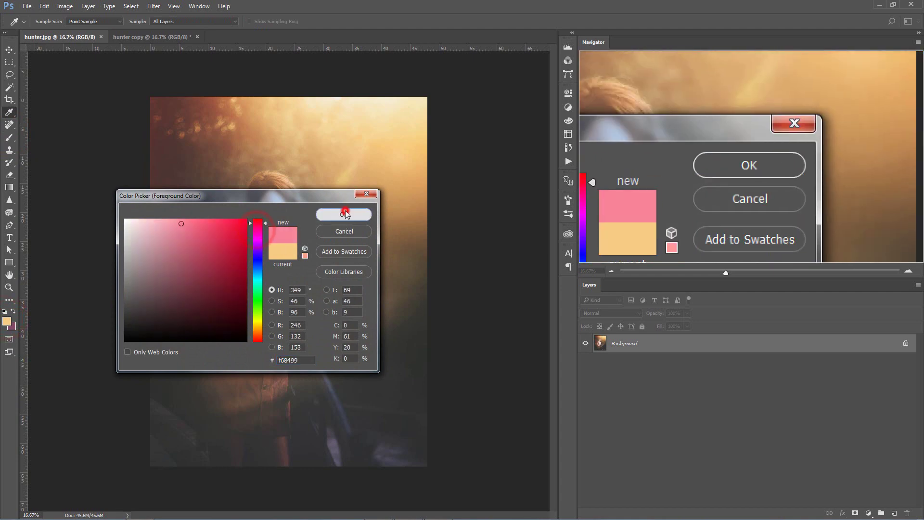
# Paint a straight and a curved pink stroke, close hunter.jpg, and float hunter copy
pyautogui.click(319, 128)
pyautogui.keyDown('shift'); pyautogui.click(375, 190); pyautogui.keyUp('shift')
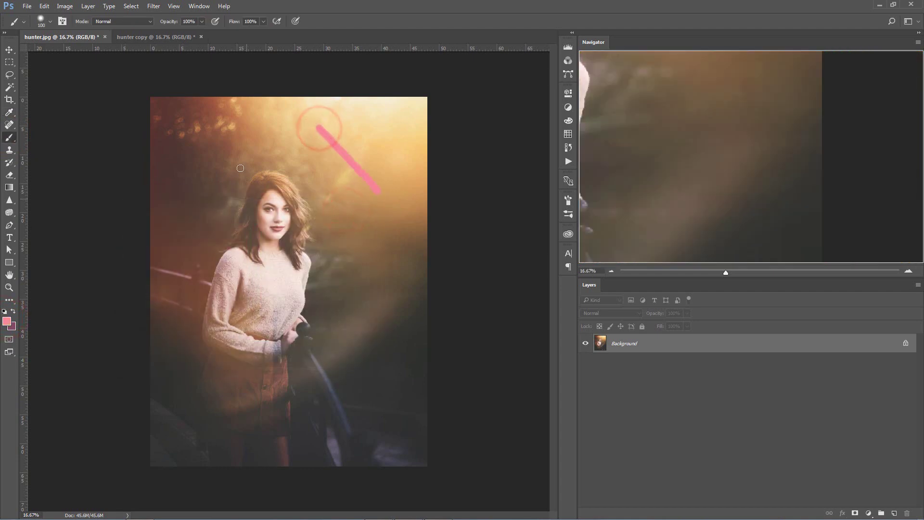
pyautogui.moveTo(247, 138)
pyautogui.mouseDown()
pyautogui.moveTo(217, 147)
pyautogui.moveTo(176, 201)
pyautogui.mouseUp()
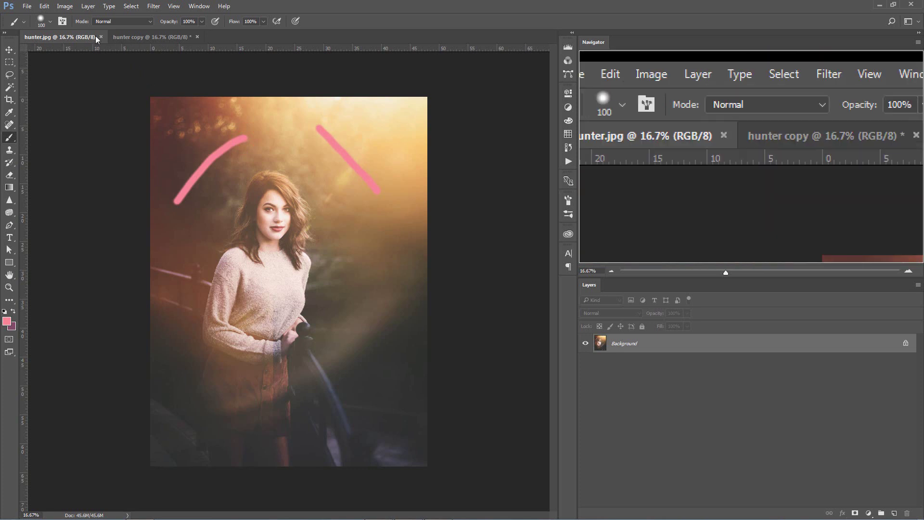
pyautogui.click(101, 37)
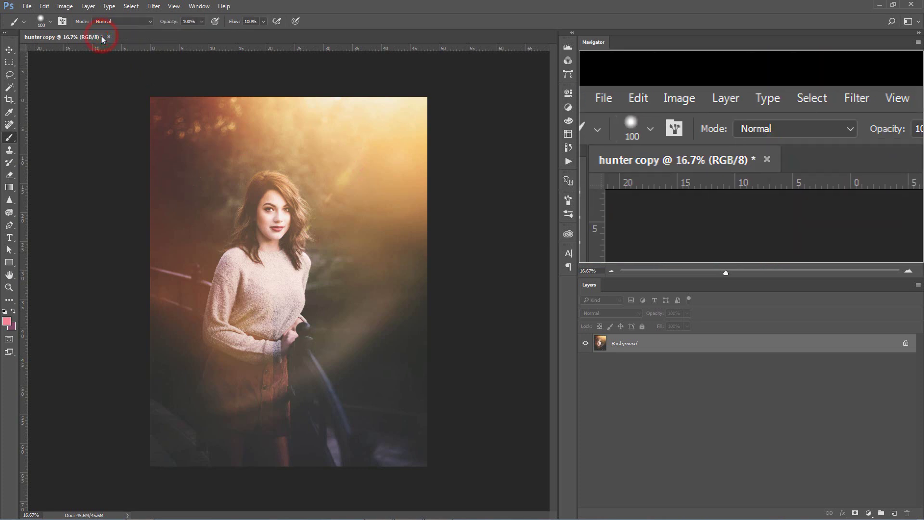
pyautogui.moveTo(87, 38); pyautogui.dragTo(99, 94)
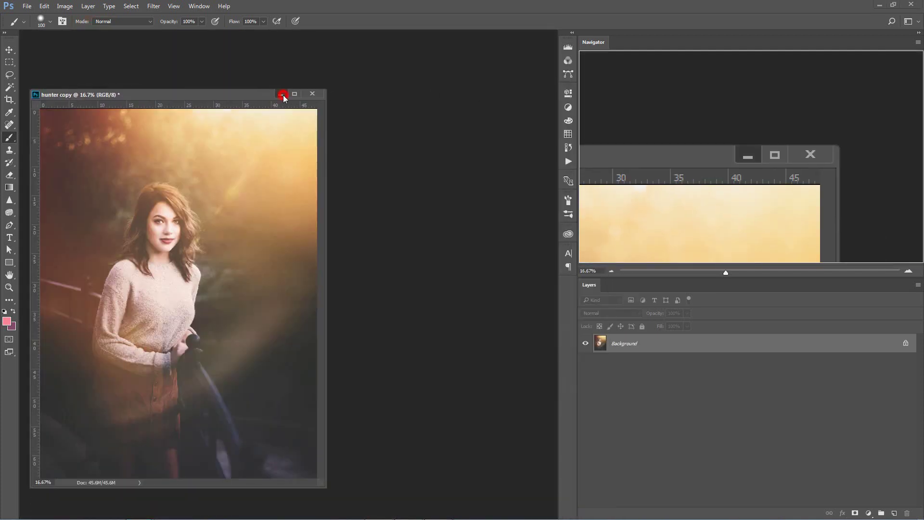
# Minimize the hunter copy window and reopen the pink-stroked hunter.jpg from the images folder
pyautogui.click(283, 94)
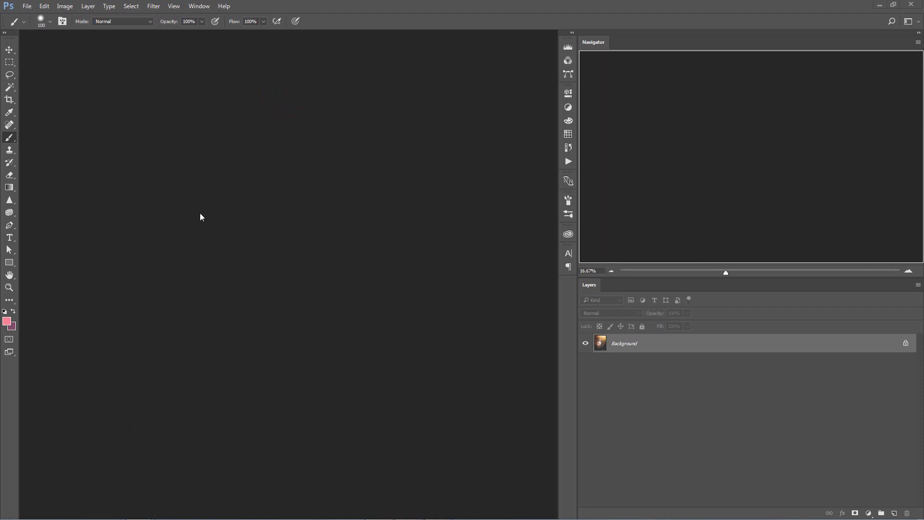
pyautogui.doubleClick(200, 213)
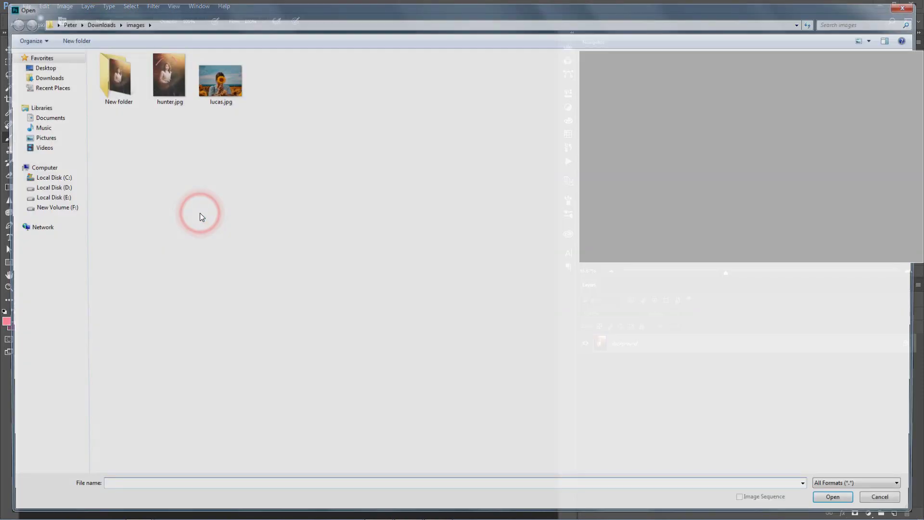
pyautogui.doubleClick(164, 77)
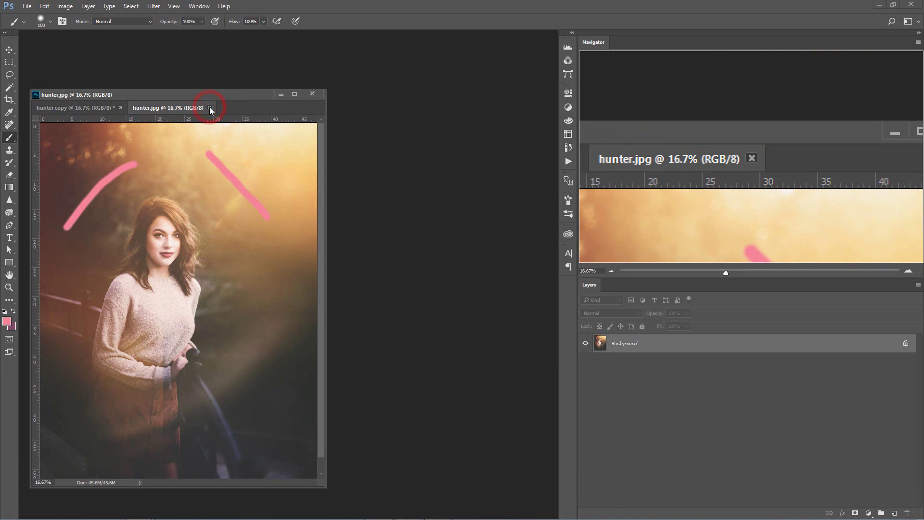
# Close hunter.jpg and bring up Save As for hunter copy as JPEG with Ctrl+Shift+S
pyautogui.click(210, 108)
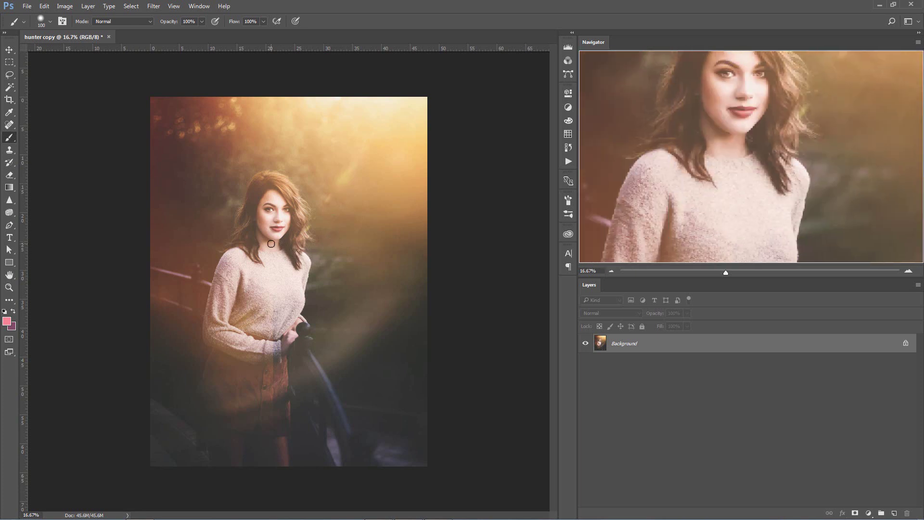
pyautogui.hotkey('ctrl', 'shift', 's')
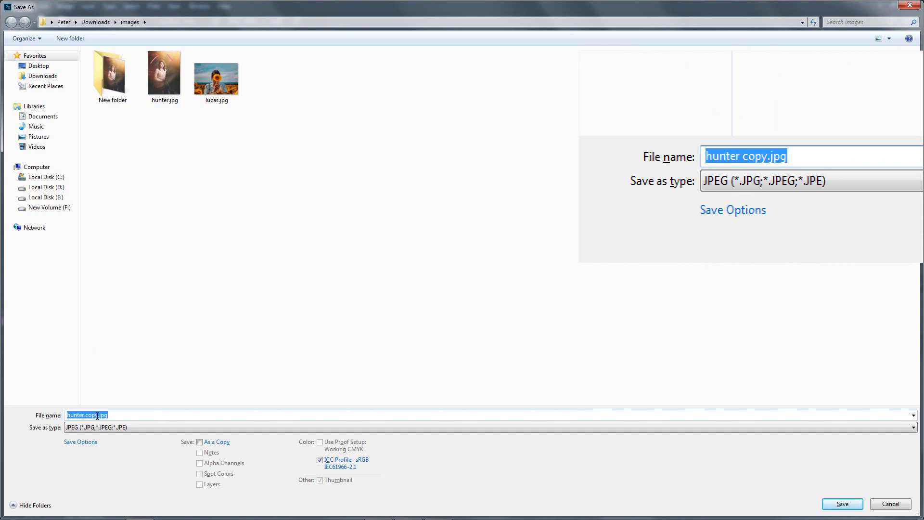
# Cancel the Save As dialog for hunter copy.jpg without saving anything
pyautogui.click(98, 415)
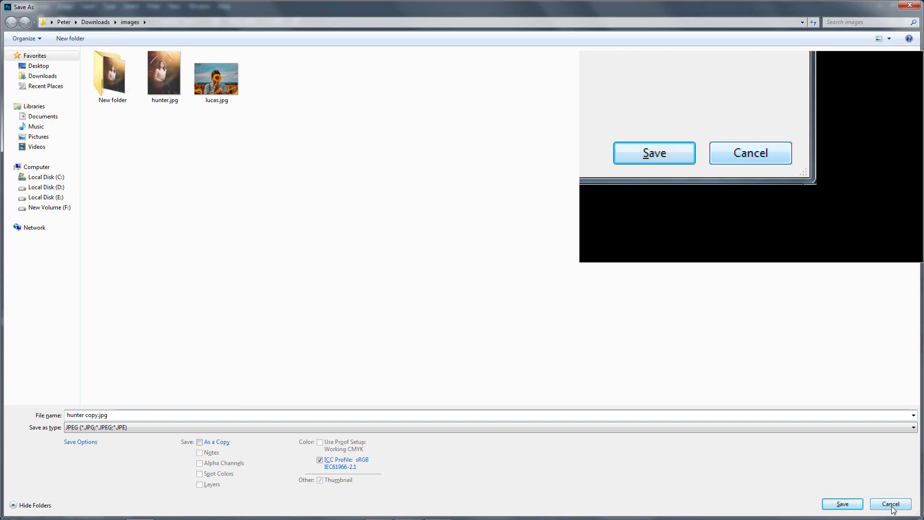
pyautogui.click(890, 503)
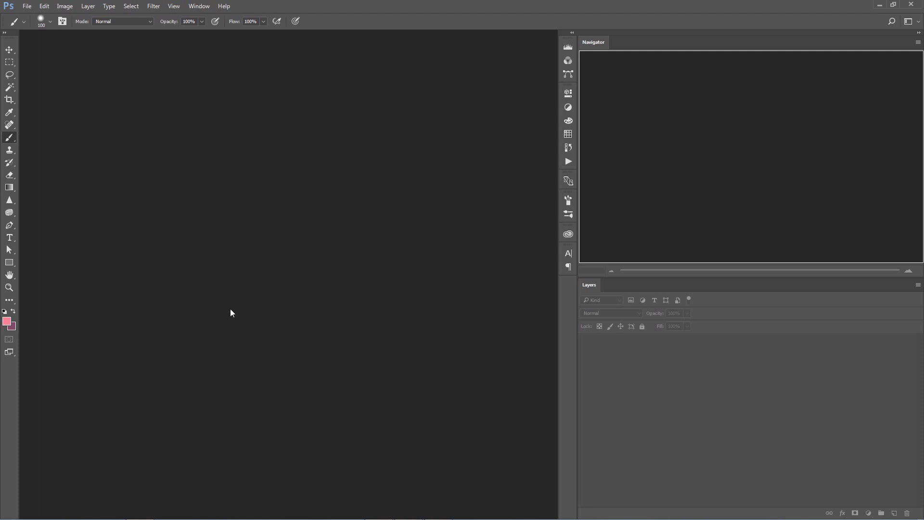
# Start a new document from File > New, proposed at 24 × 16 inches, 200 ppi
pyautogui.click(27, 6)
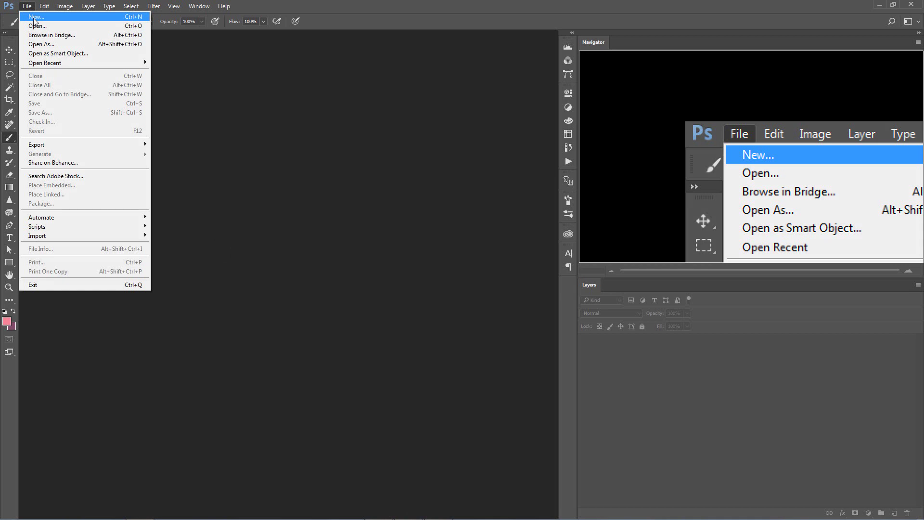
pyautogui.click(146, 18)
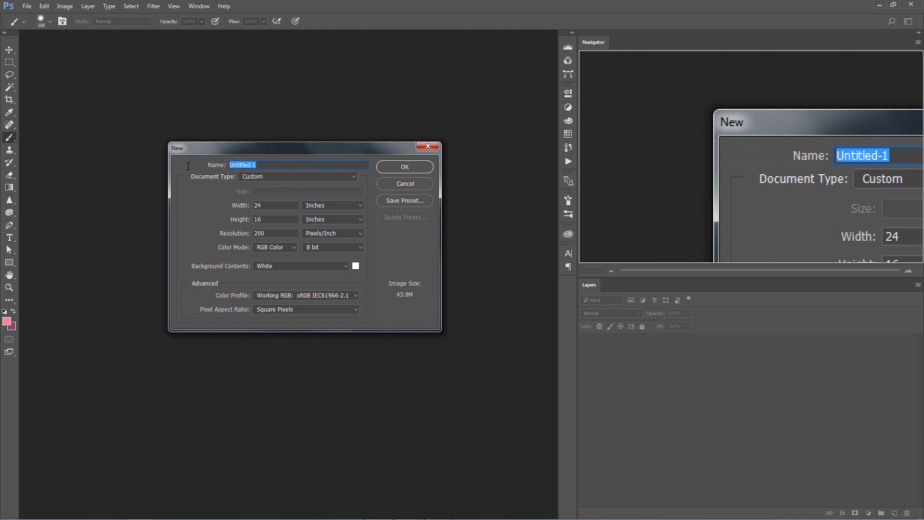
# Name the new document '24x16 01' and expand the Document Type presets
pyautogui.write('24x')
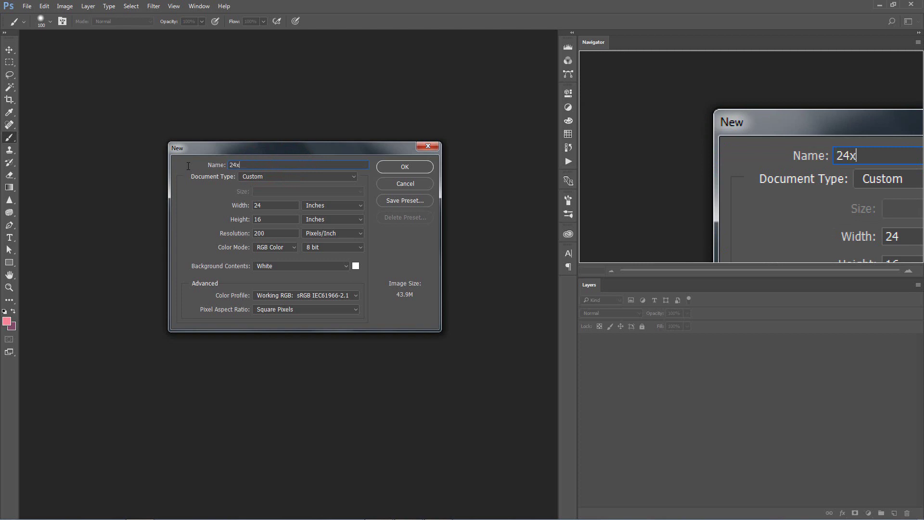
pyautogui.write('16 01')
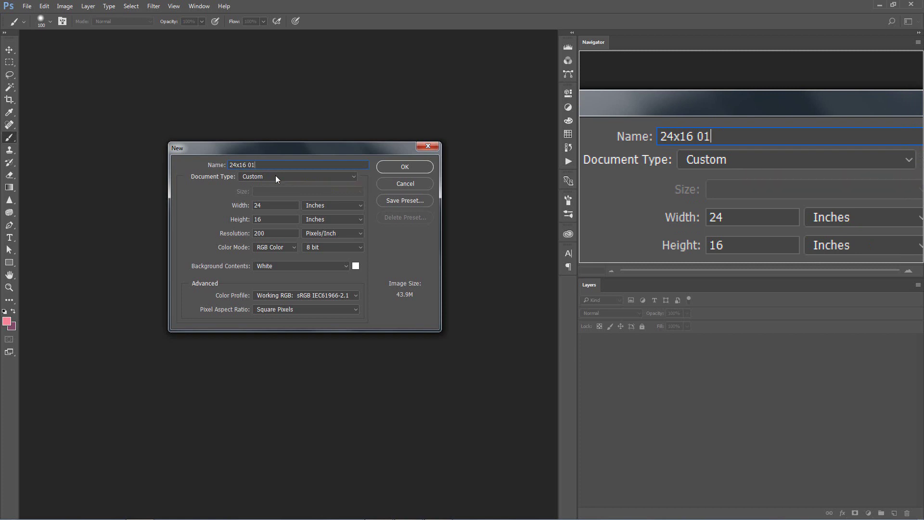
pyautogui.click(275, 177)
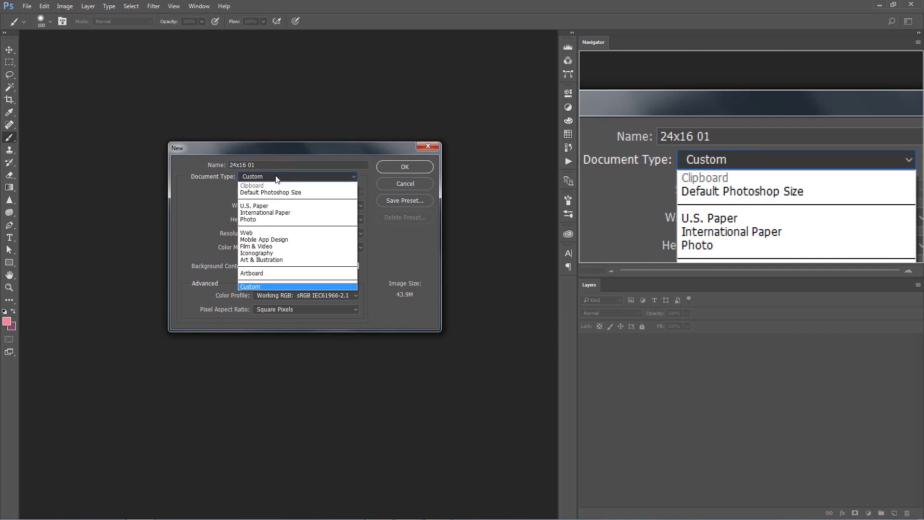
# Preview the U.S. Paper and International Paper document types and their size lists
pyautogui.click(278, 206)
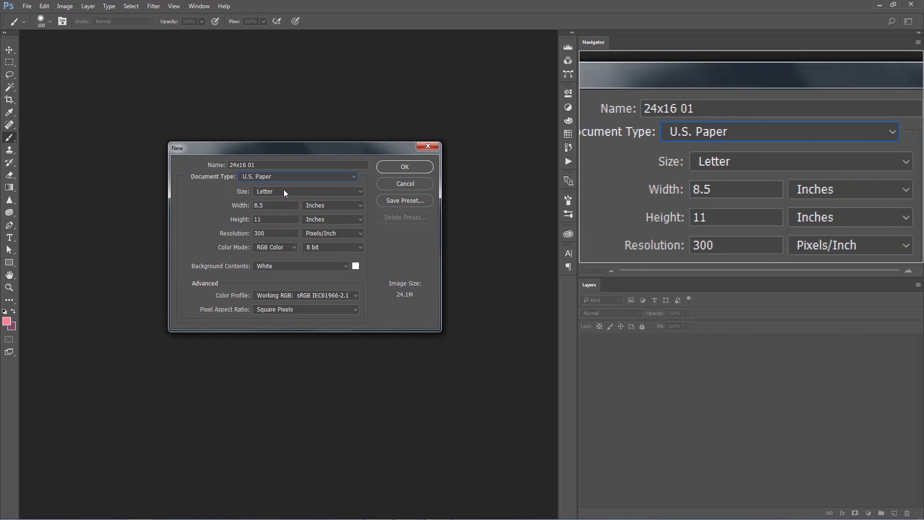
pyautogui.click(283, 191)
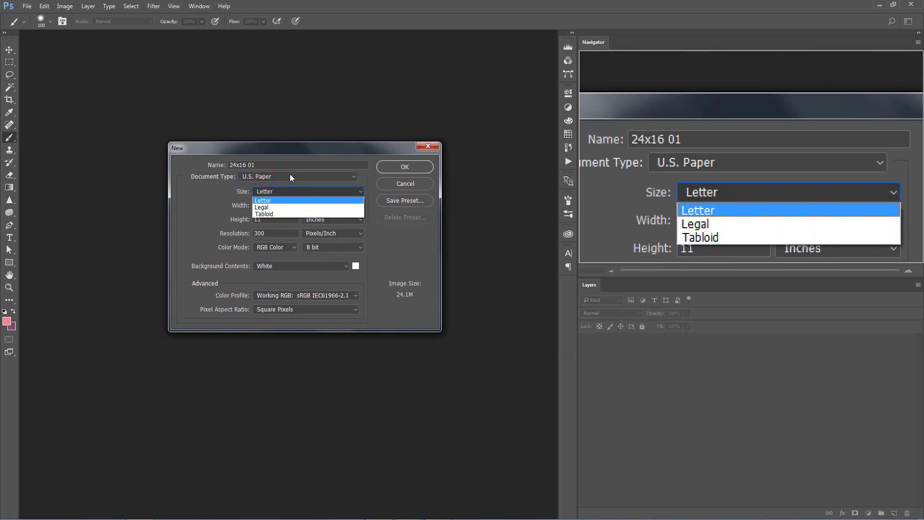
pyautogui.click(289, 177)
pyautogui.click(289, 177)
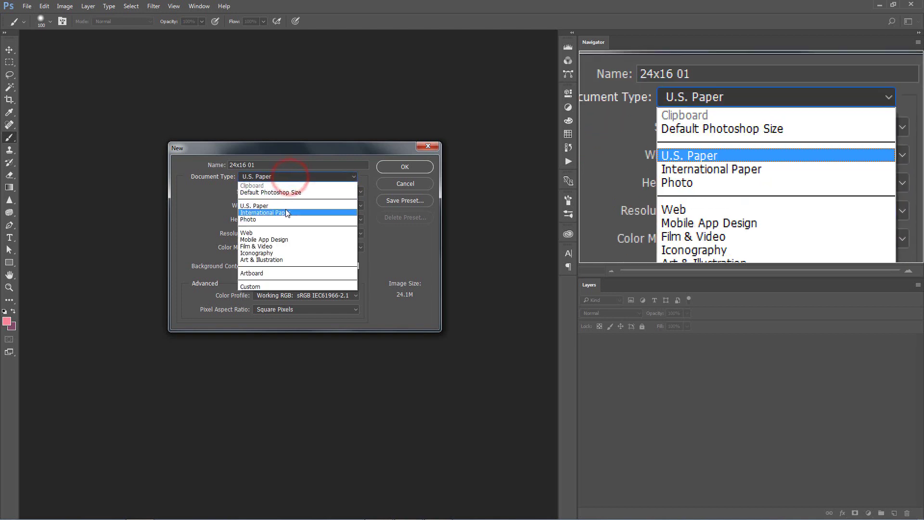
pyautogui.click(286, 212)
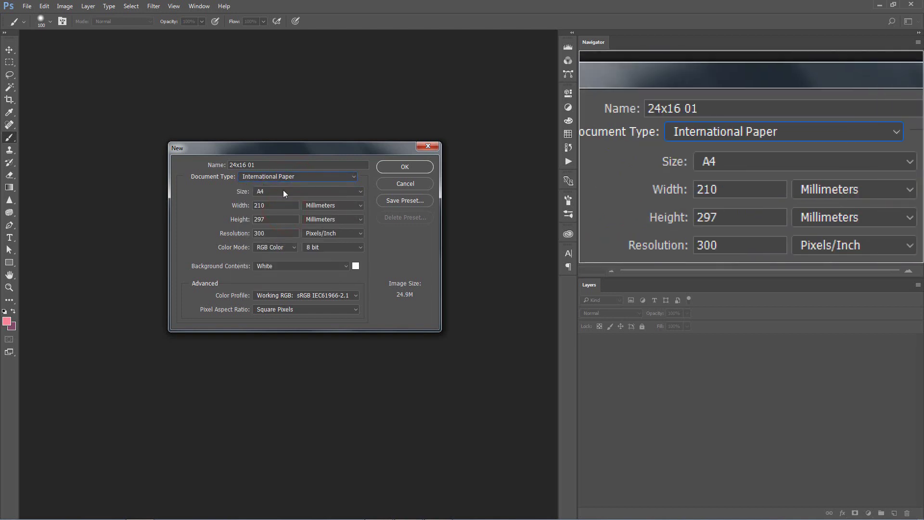
pyautogui.click(283, 191)
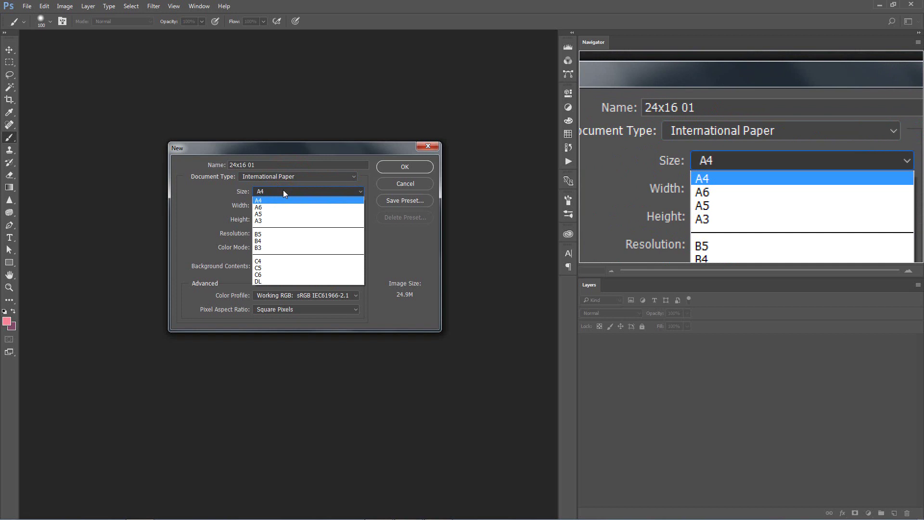
pyautogui.click(283, 190)
# Switch to the Photo type, keep Landscape, 2 x 3, and begin editing the width
pyautogui.click(287, 176)
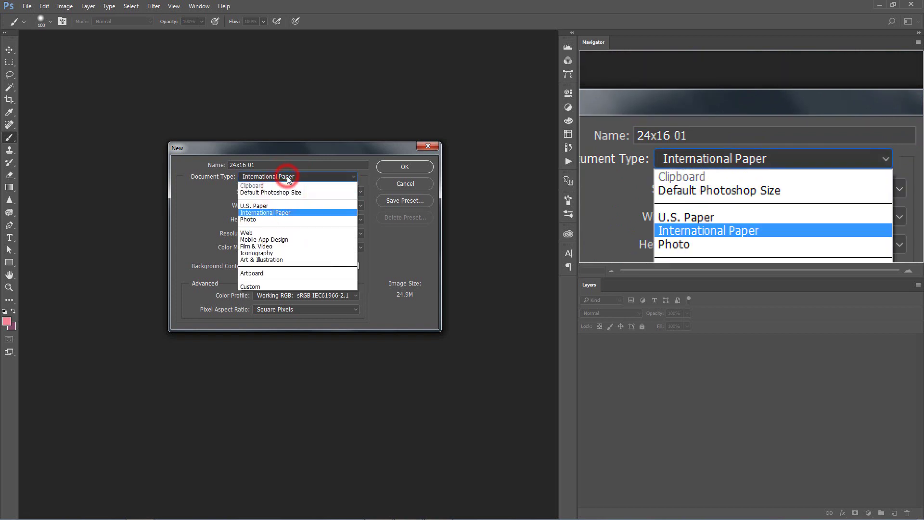
pyautogui.click(287, 219)
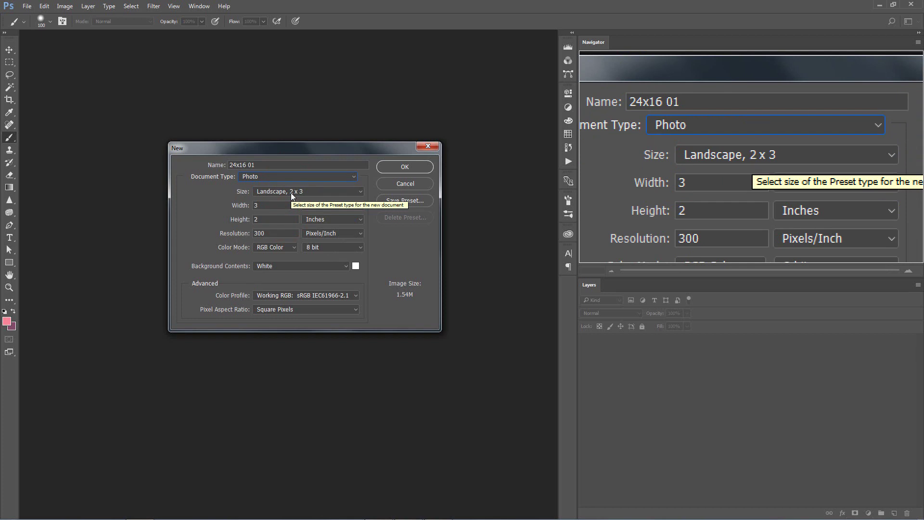
pyautogui.click(290, 193)
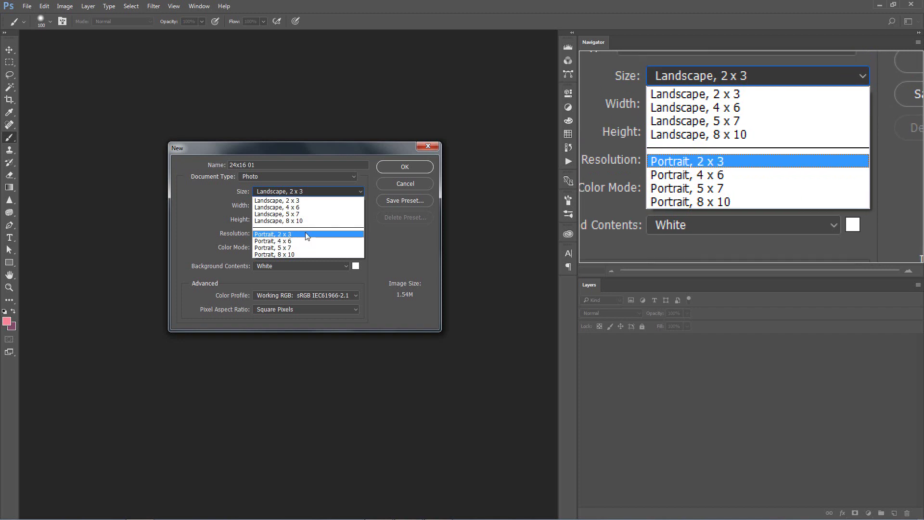
pyautogui.click(211, 197)
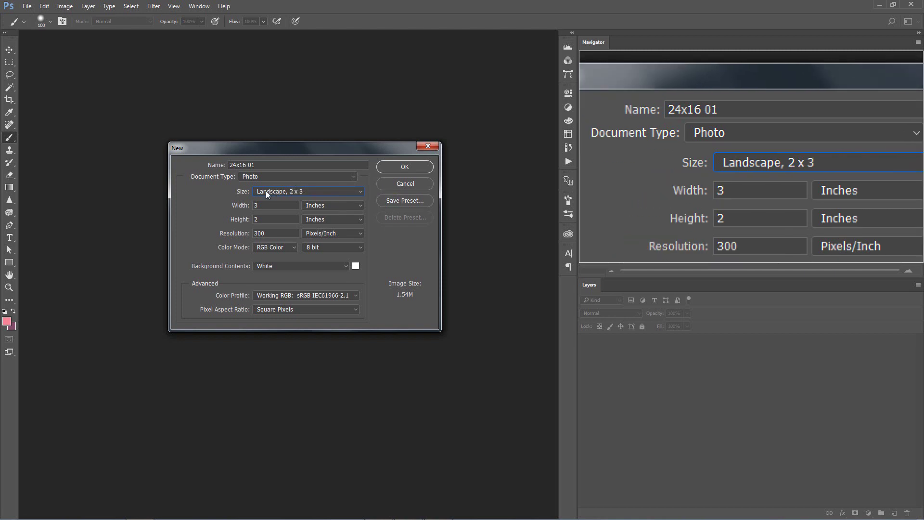
pyautogui.click(276, 190)
pyautogui.click(275, 190)
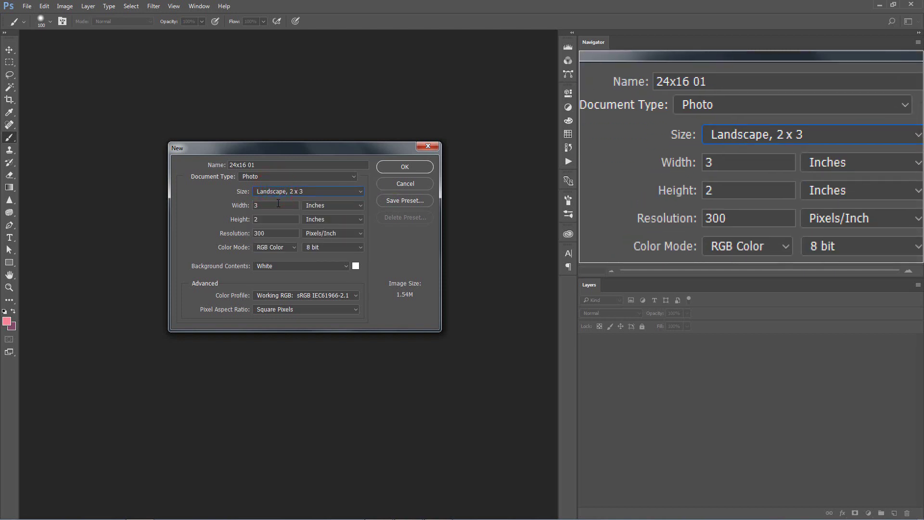
pyautogui.click(279, 214)
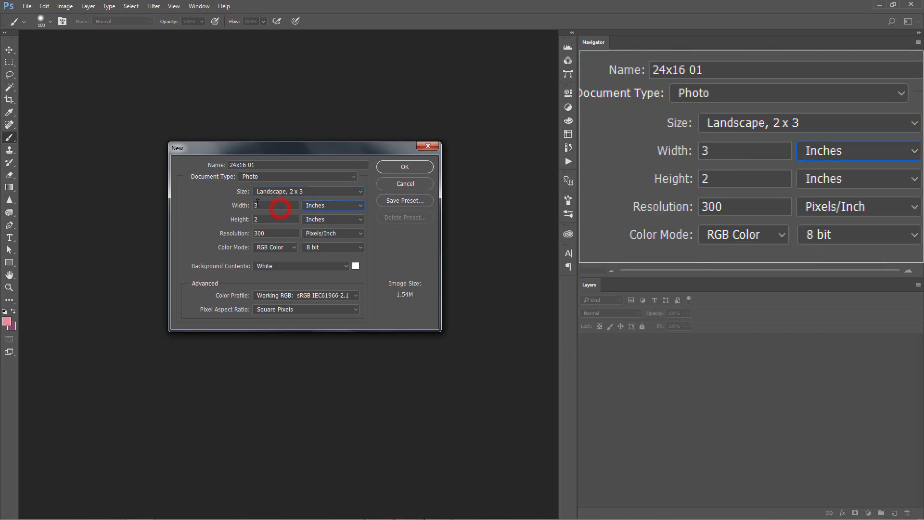
pyautogui.click(263, 206)
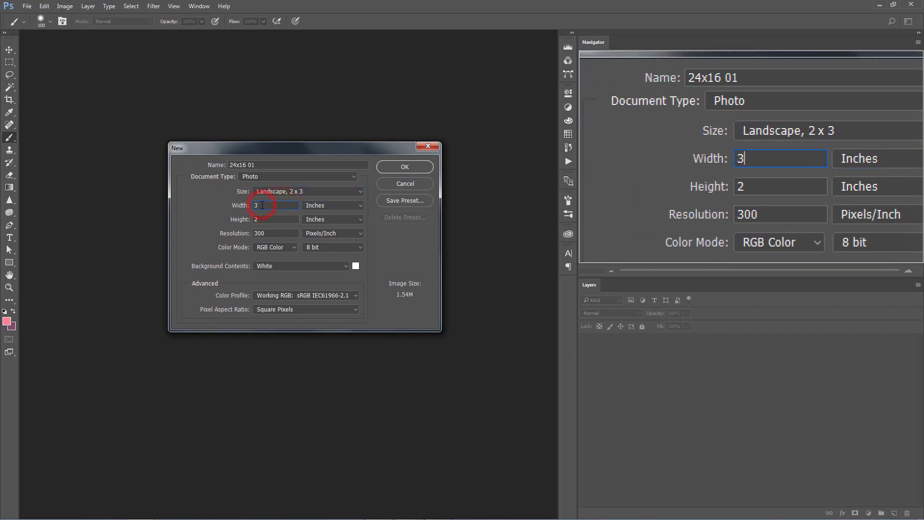
# View the width in Pixels and then Centimeters before returning the units to Inches
pyautogui.doubleClick(262, 205)
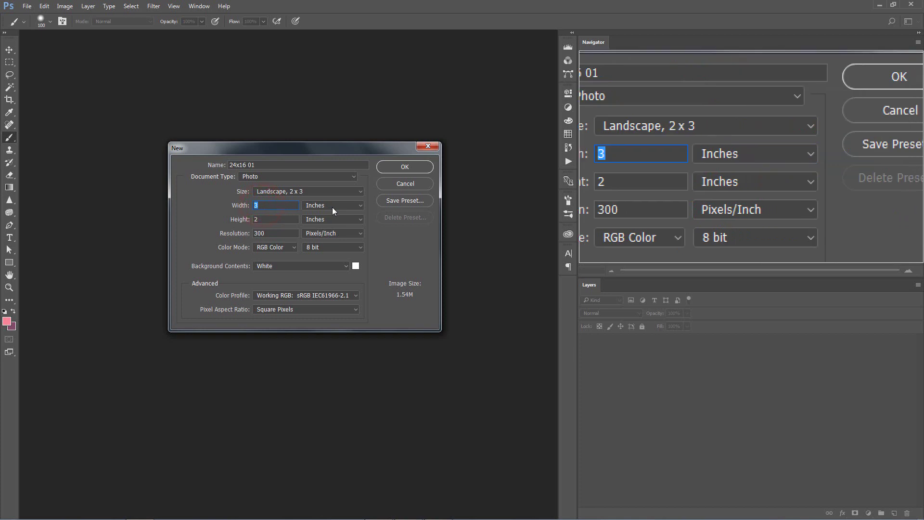
pyautogui.click(336, 206)
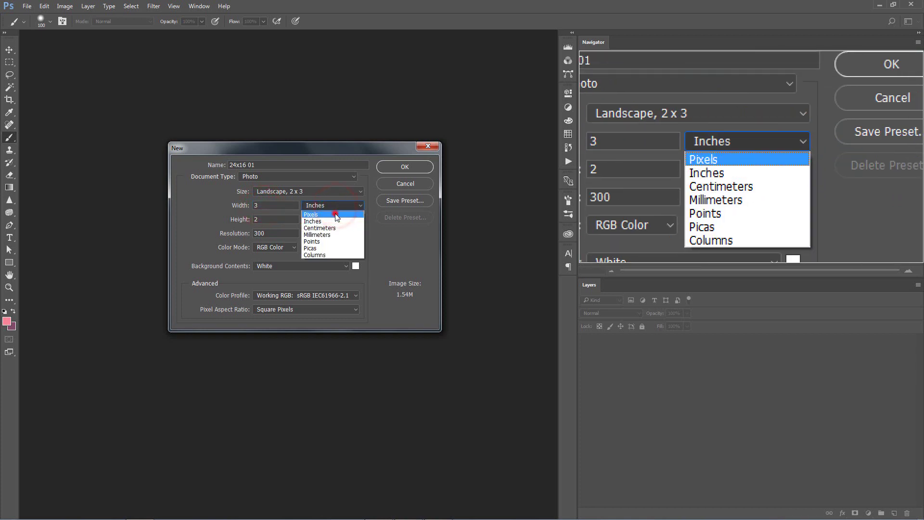
pyautogui.click(336, 214)
pyautogui.click(338, 207)
pyautogui.click(338, 221)
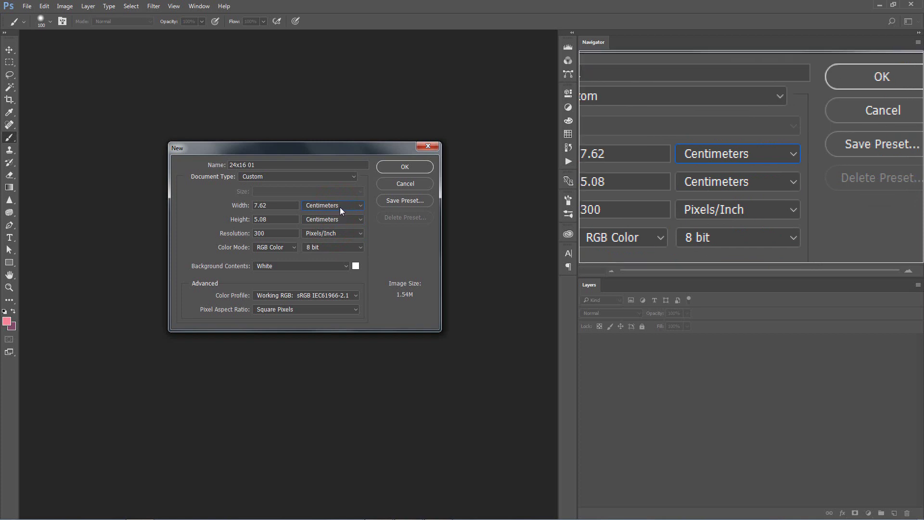
pyautogui.click(340, 207)
pyautogui.click(340, 221)
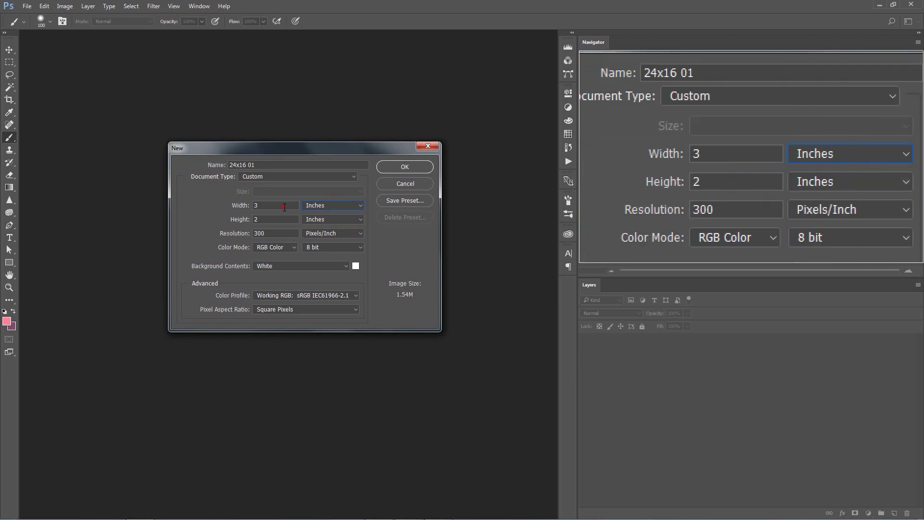
# Set the document size to 24 inches wide by 16 inches high
pyautogui.doubleClick(284, 207)
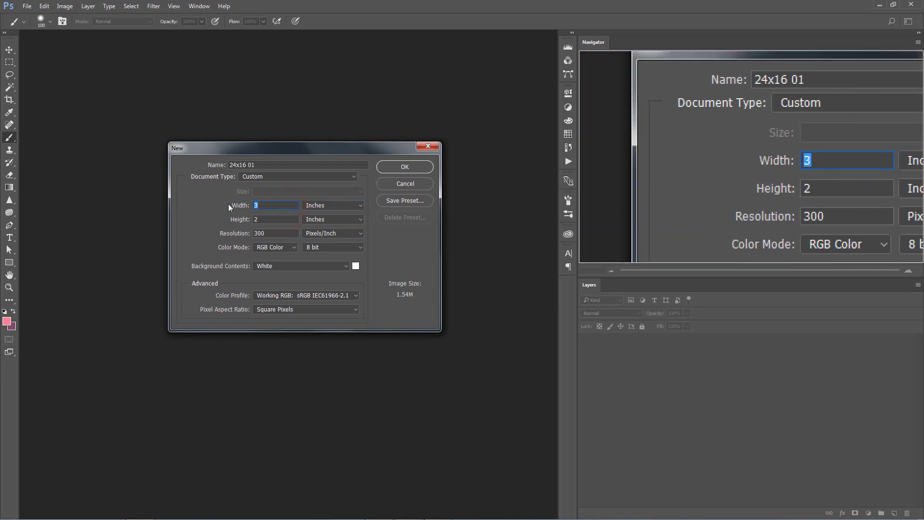
pyautogui.write('24')
pyautogui.doubleClick(279, 219)
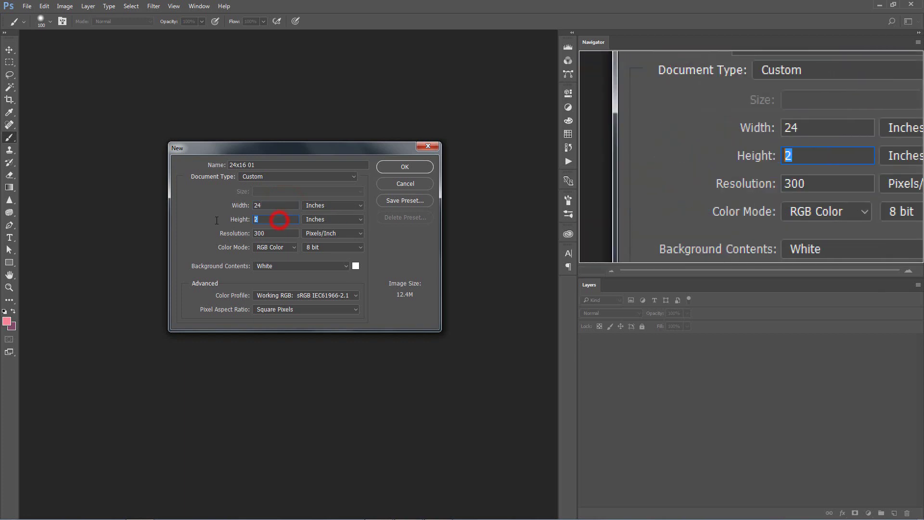
pyautogui.write('16')
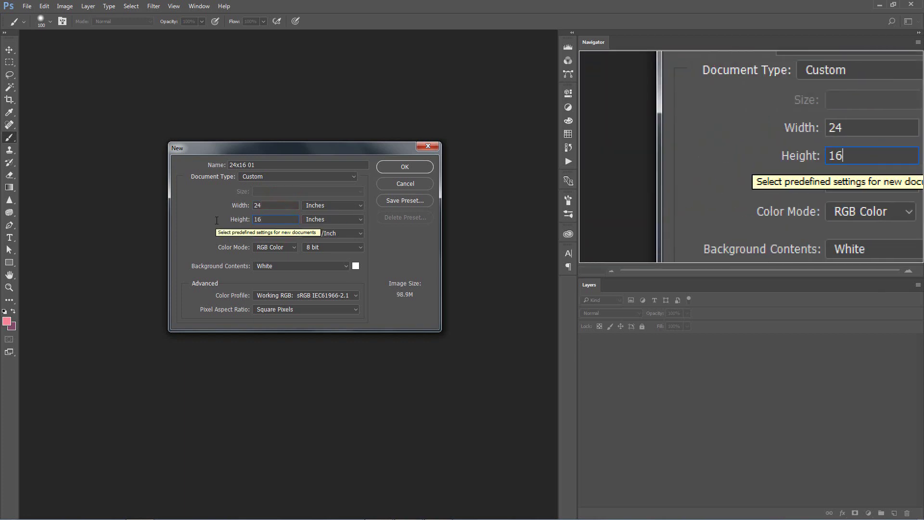
pyautogui.click(218, 219)
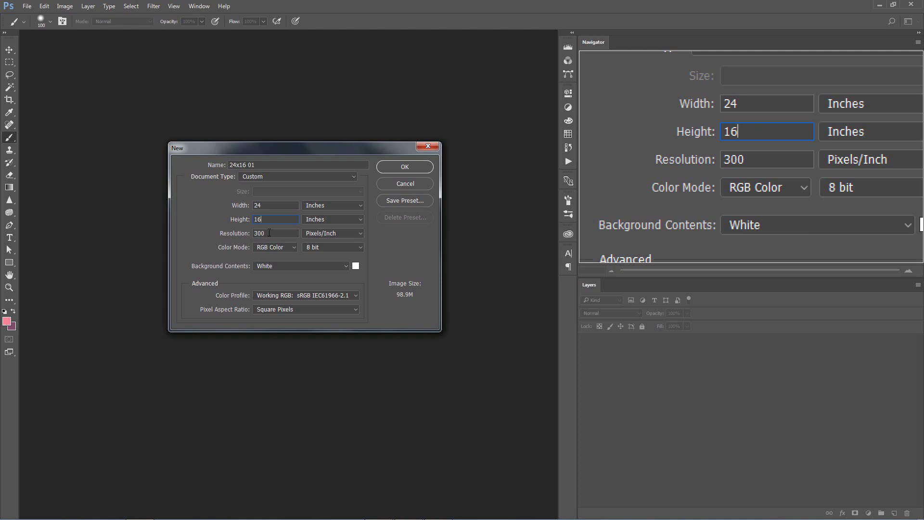
# Try a resolution of 72, view it in Pixels/Centimeter, then revert to Pixels/Inch
pyautogui.doubleClick(269, 233)
pyautogui.write('72')
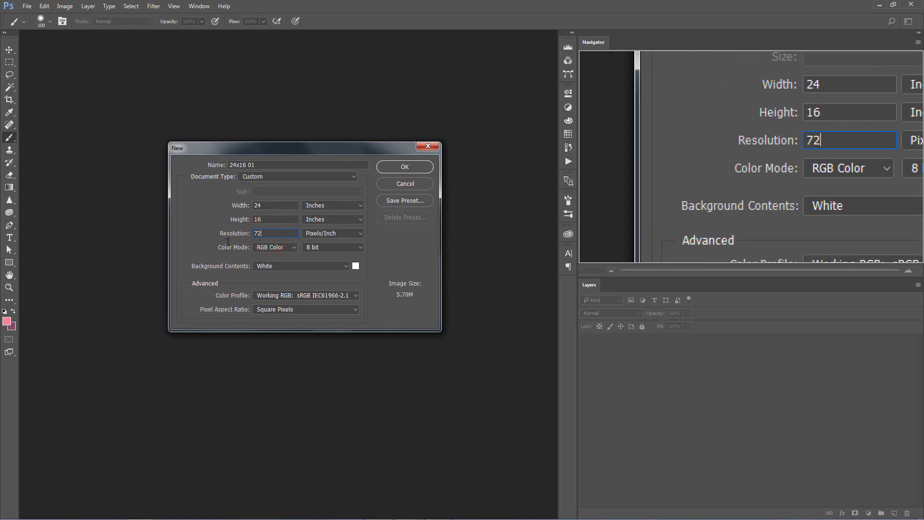
pyautogui.click(344, 230)
pyautogui.click(337, 249)
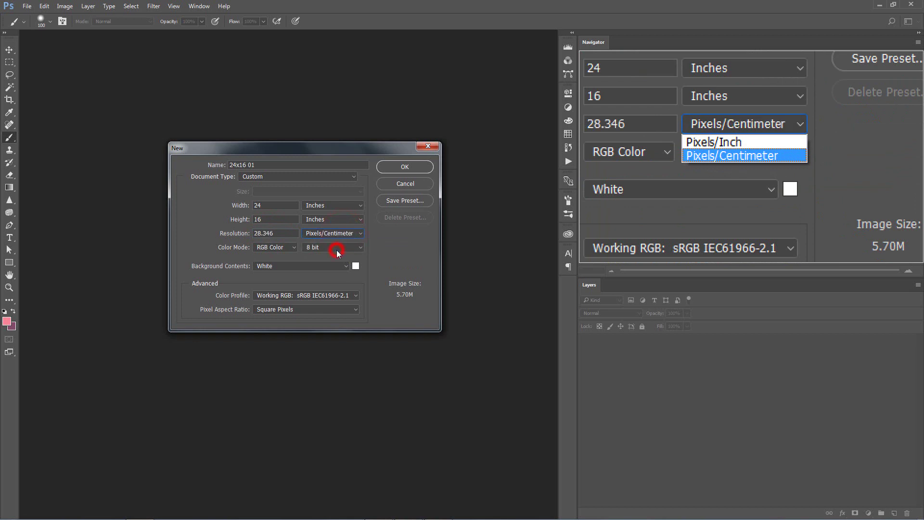
pyautogui.click(341, 233)
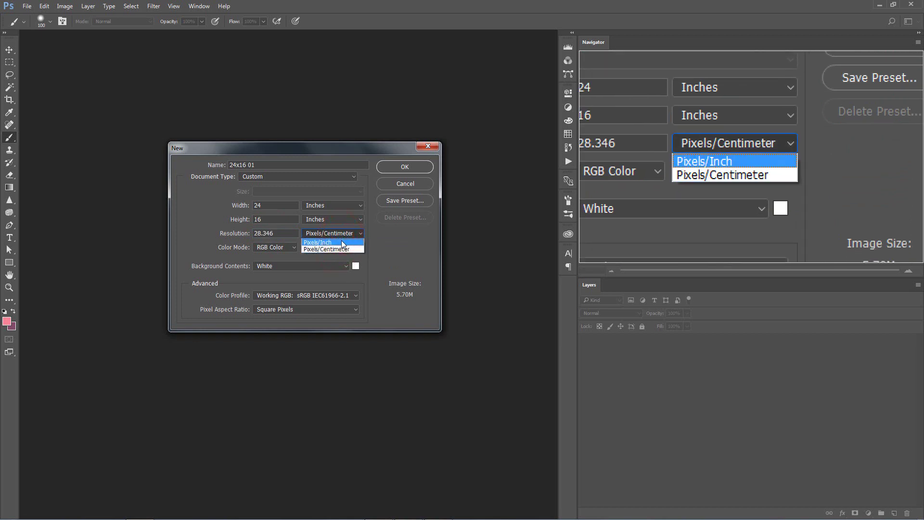
pyautogui.click(342, 241)
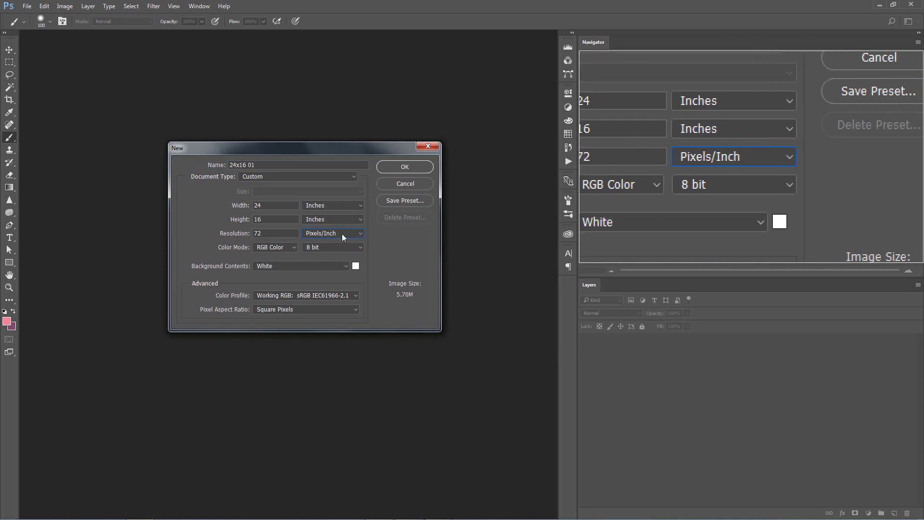
# Set the resolution to 200 pixels/inch, reducing the image to 43.9M
pyautogui.click(248, 234)
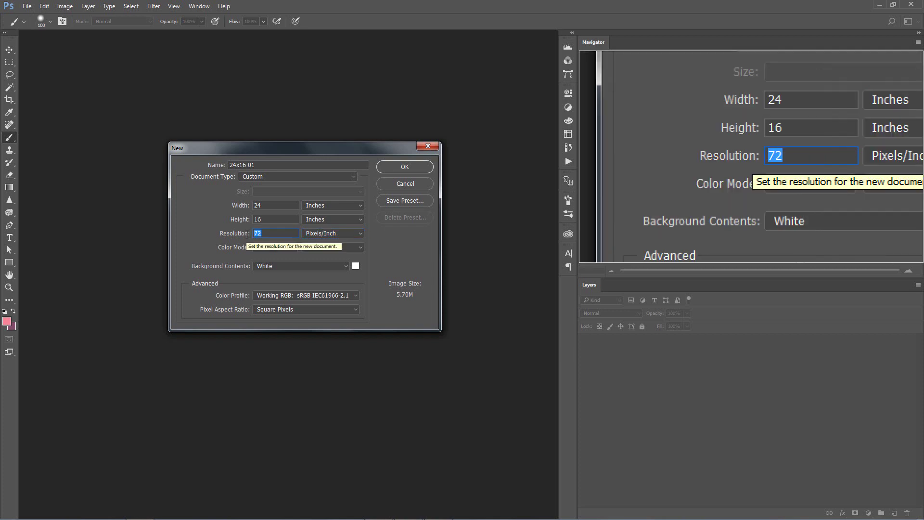
pyautogui.write('300')
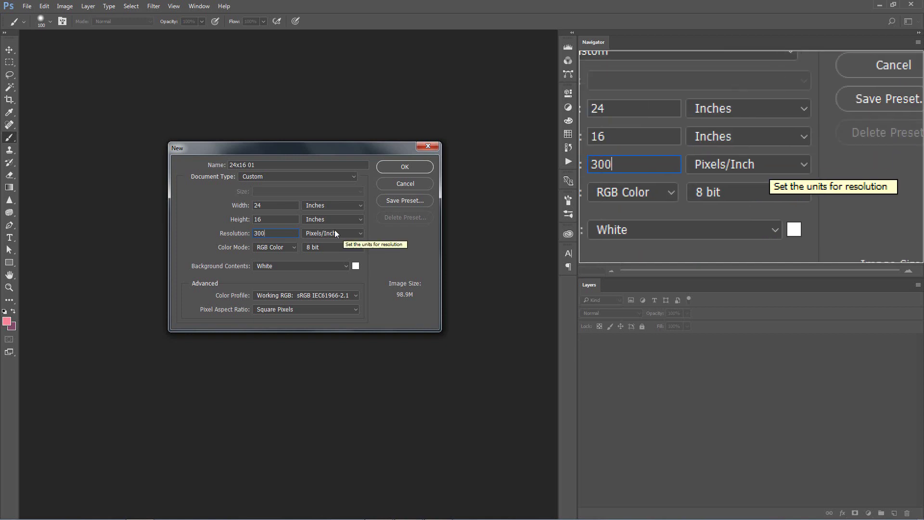
pyautogui.doubleClick(274, 233)
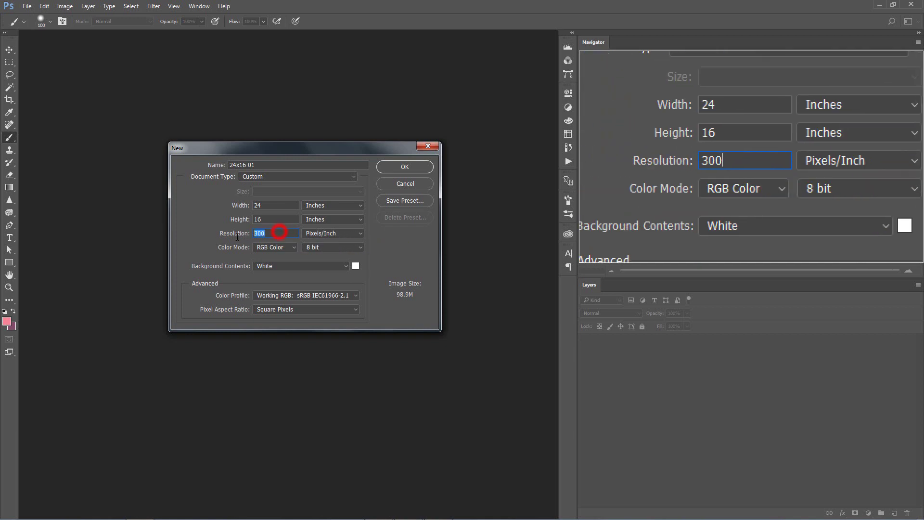
pyautogui.write('200')
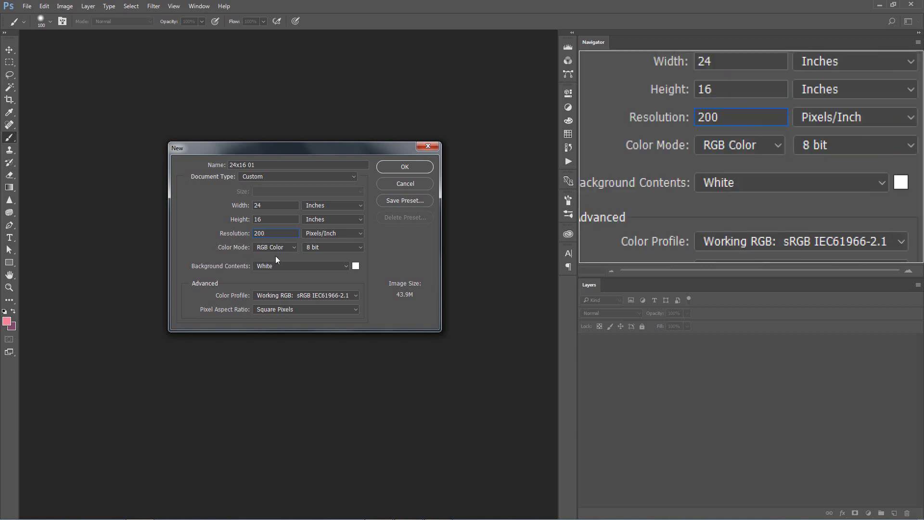
pyautogui.click(276, 246)
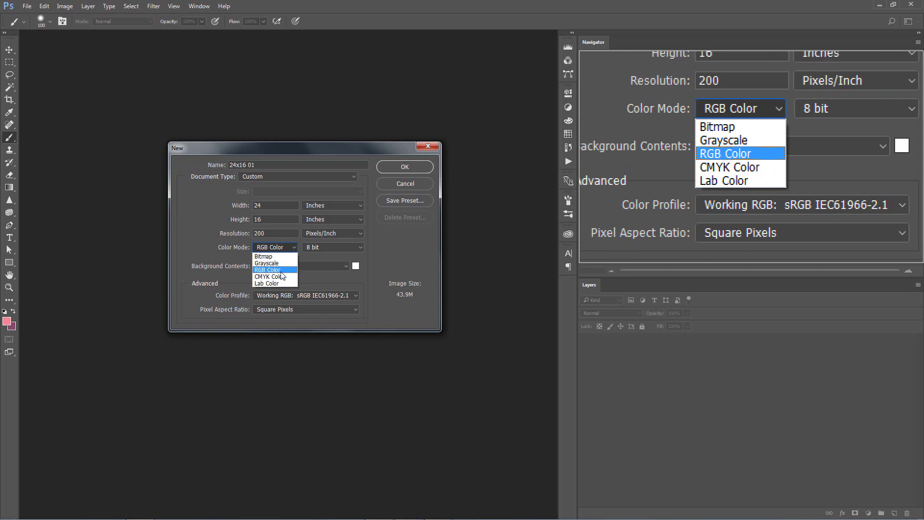
pyautogui.click(284, 270)
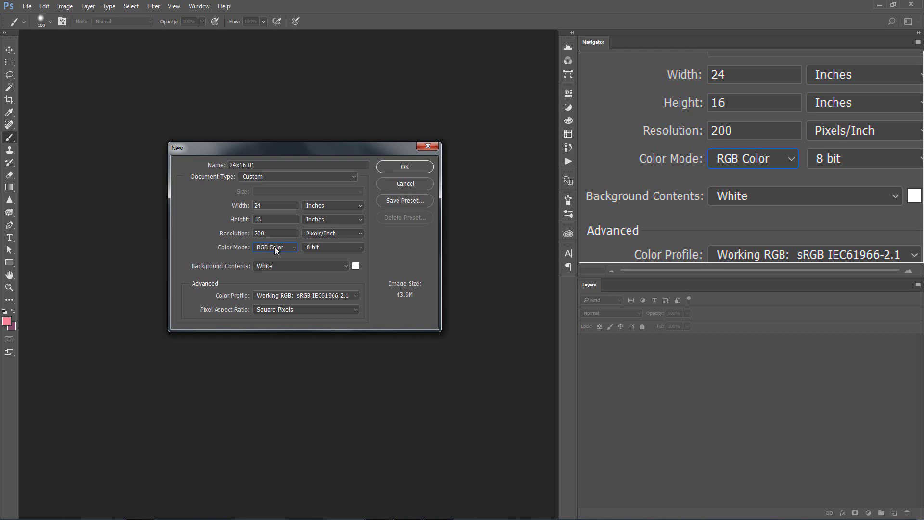
pyautogui.click(275, 247)
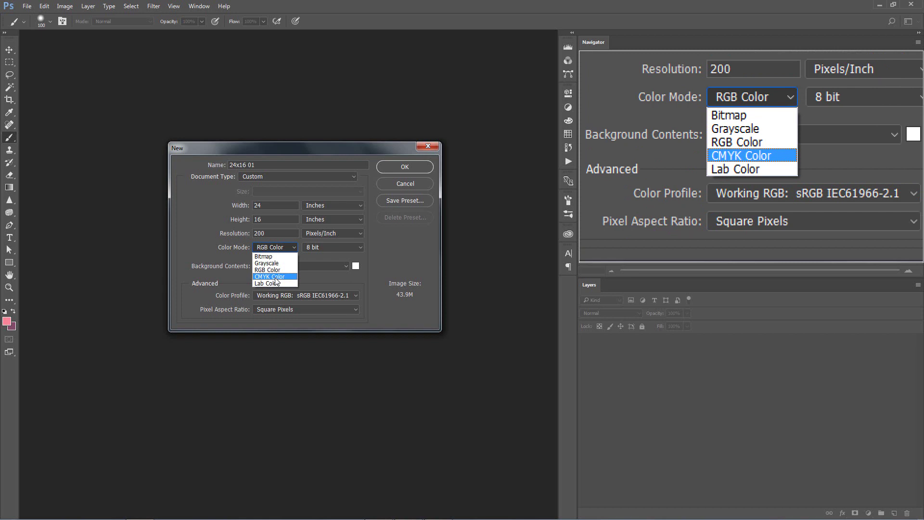
pyautogui.click(275, 277)
pyautogui.click(274, 247)
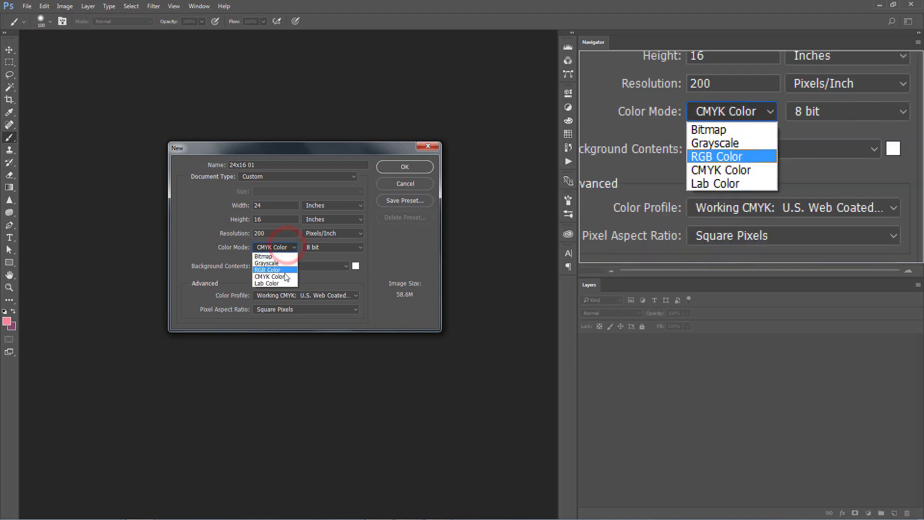
pyautogui.click(283, 270)
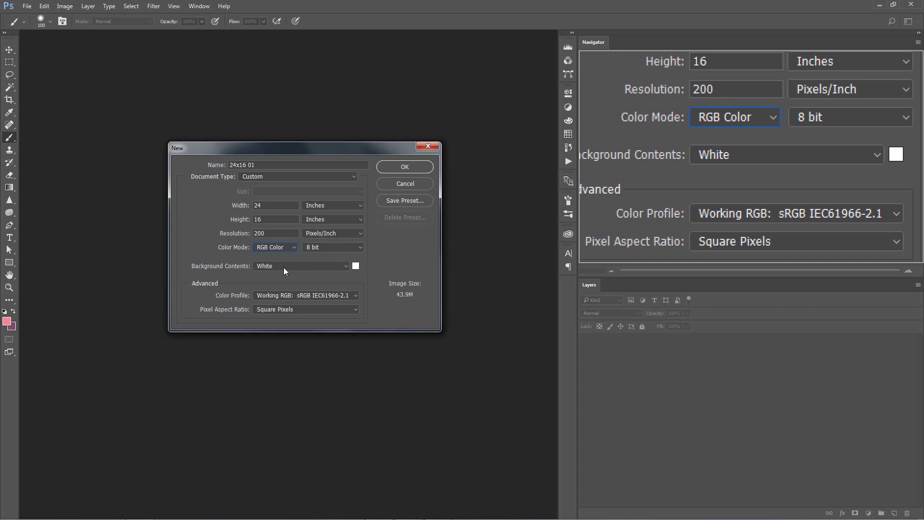
pyautogui.click(284, 267)
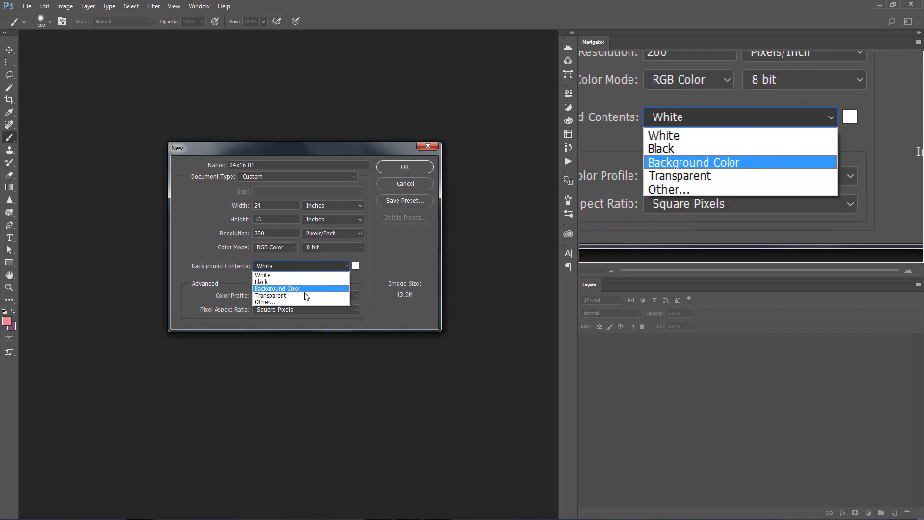
pyautogui.click(304, 295)
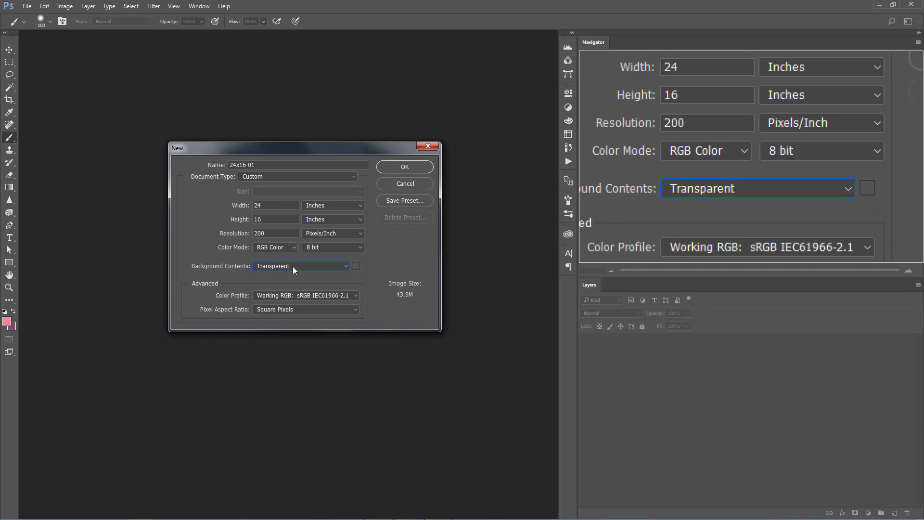
pyautogui.click(296, 266)
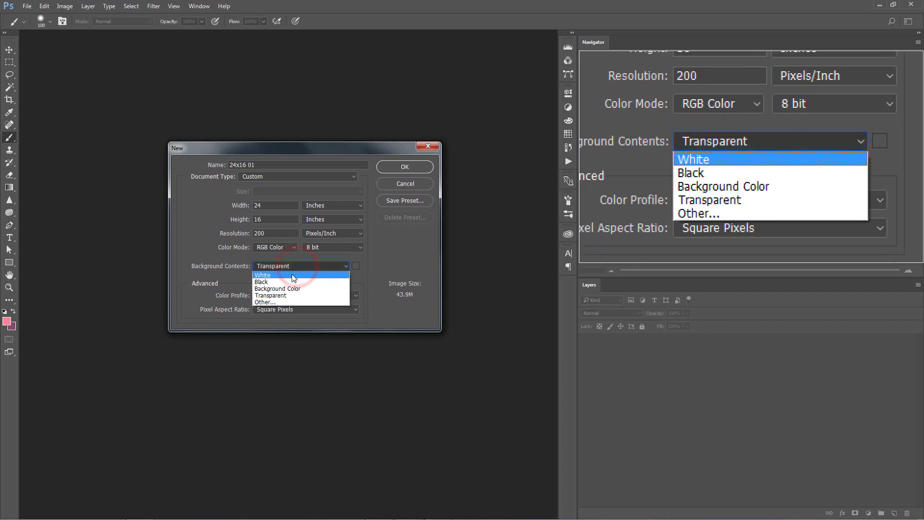
pyautogui.click(291, 274)
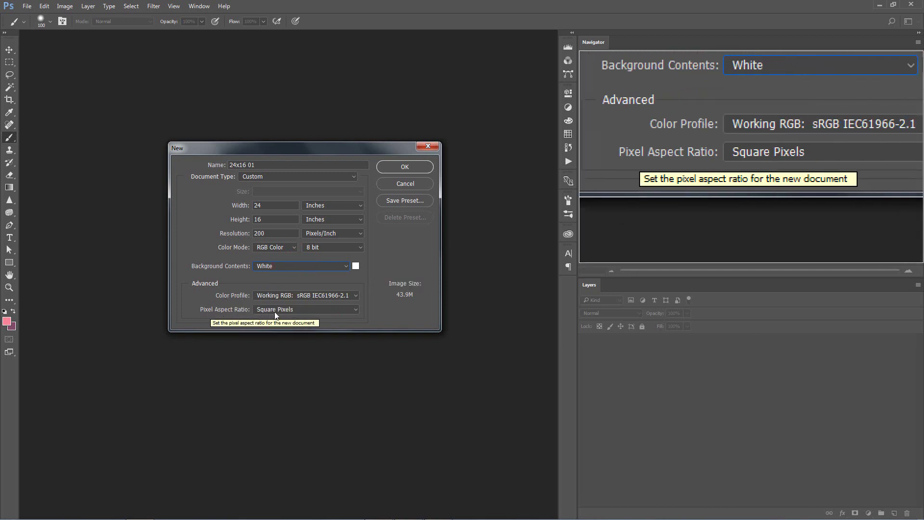
pyautogui.click(291, 311)
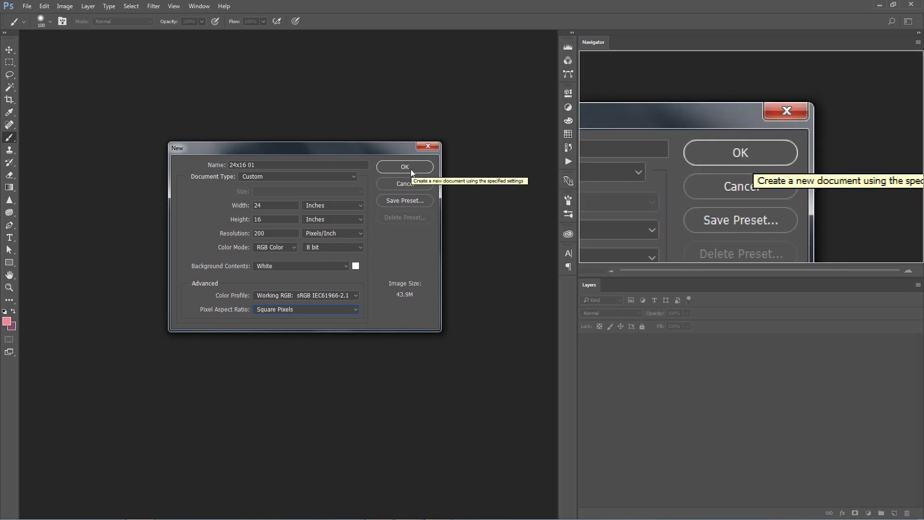
# Create the 24x16 01 document with the chosen New dialog settings
pyautogui.click(411, 169)
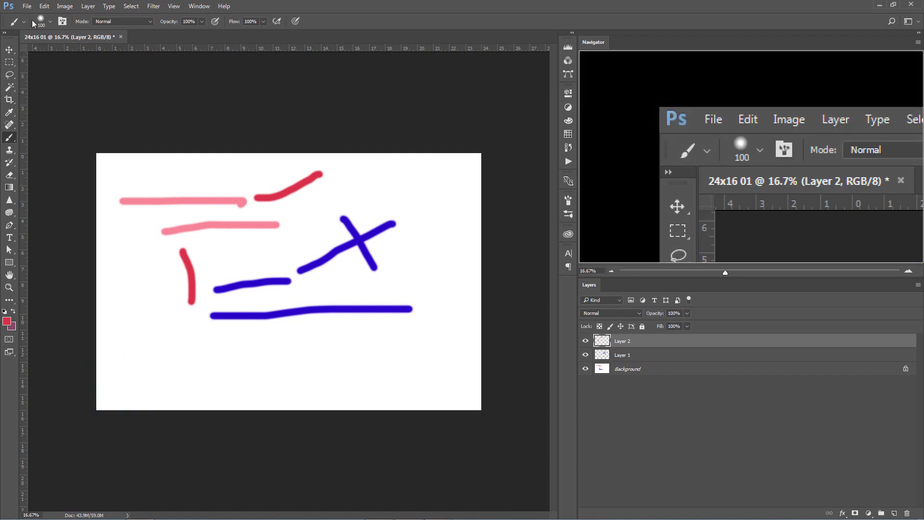
# Prepare Save As with the file name 24x16 01 in Photoshop format
pyautogui.click(26, 8)
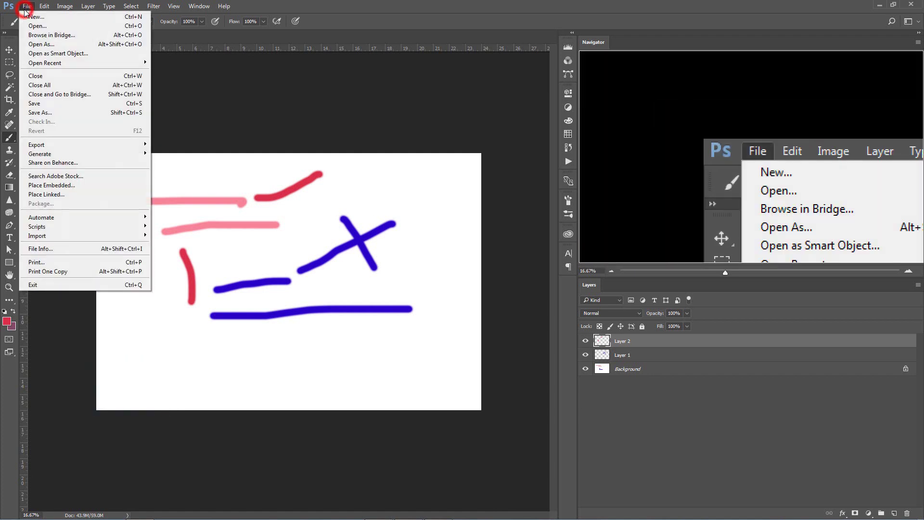
pyautogui.click(59, 113)
pyautogui.click(72, 415)
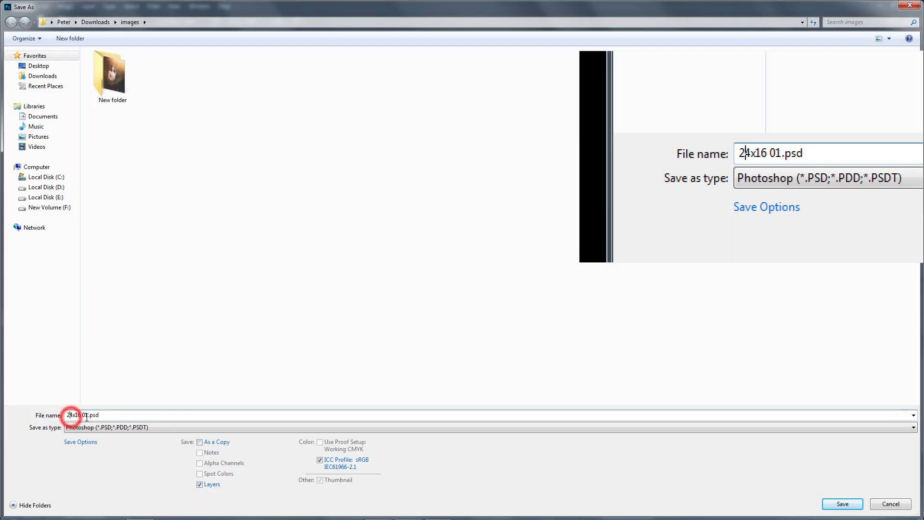
pyautogui.click(87, 415)
pyautogui.moveTo(88, 417); pyautogui.dragTo(67, 416)
pyautogui.click(119, 415)
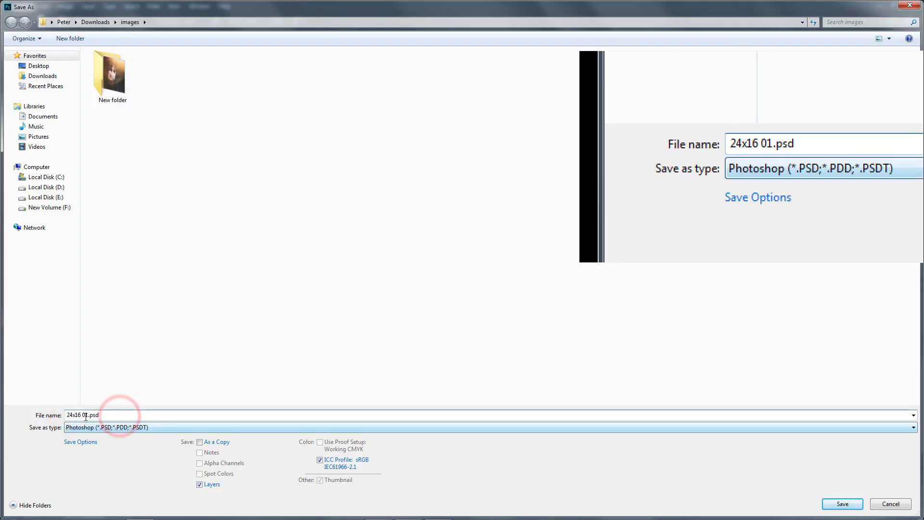
pyautogui.click(81, 417)
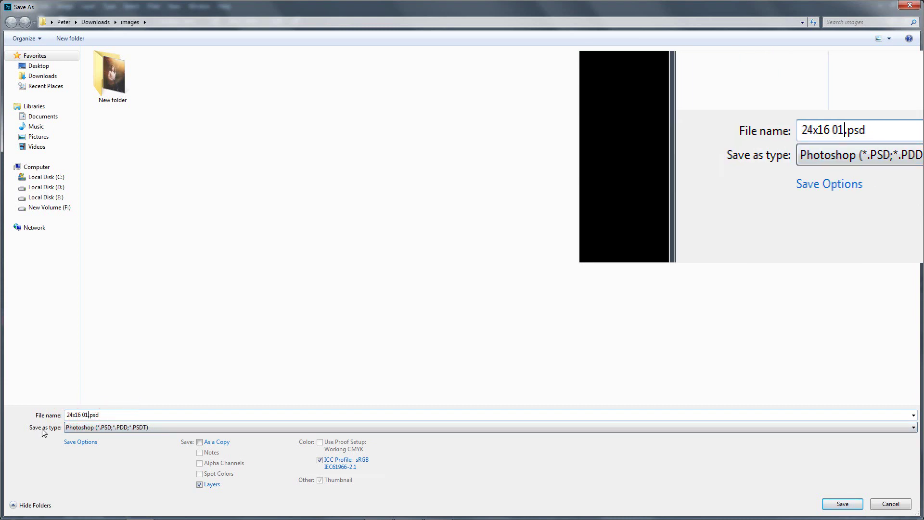
pyautogui.press('Tab')
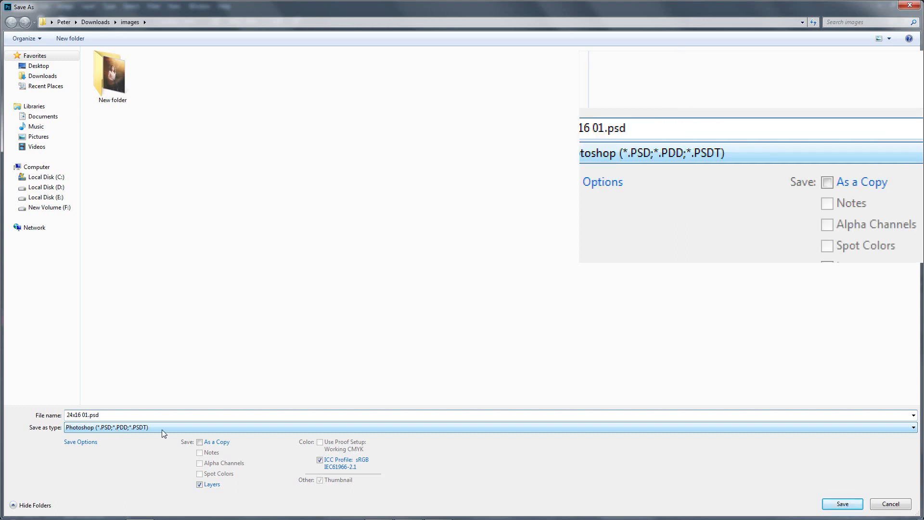
# Save 24x16 01.psd in the images folder with maximize compatibility
pyautogui.click(836, 501)
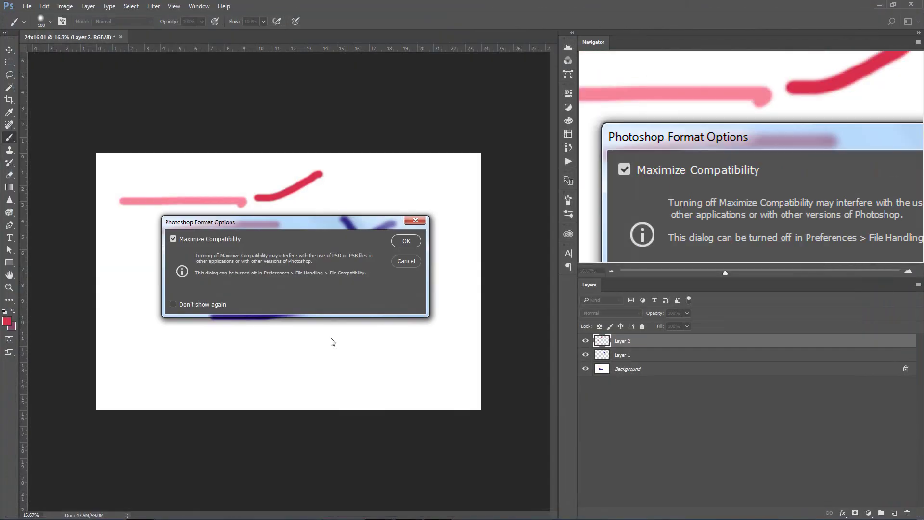
pyautogui.click(406, 241)
pyautogui.hotkey('ctrl', 'shift', 's')
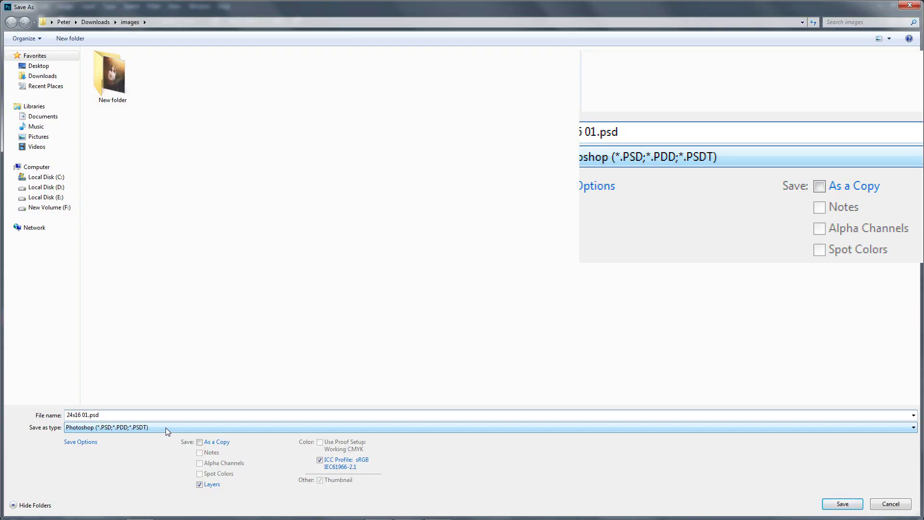
# Save a JPEG copy 24x16 01.jpg at quality 12 (Maximum)
pyautogui.click(165, 428)
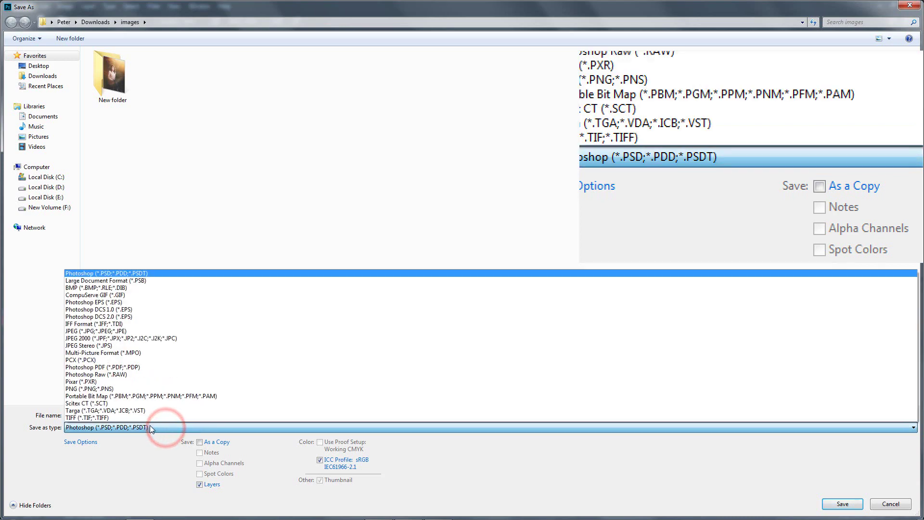
pyautogui.click(119, 331)
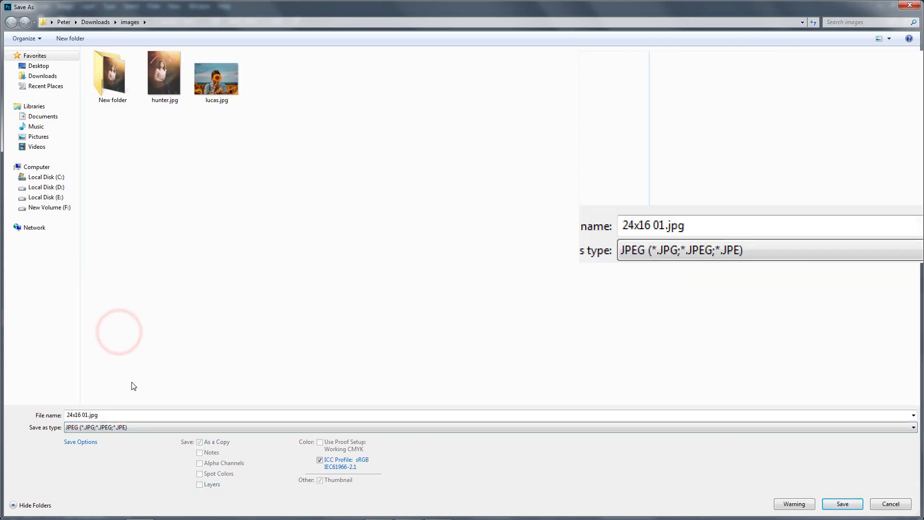
pyautogui.click(842, 503)
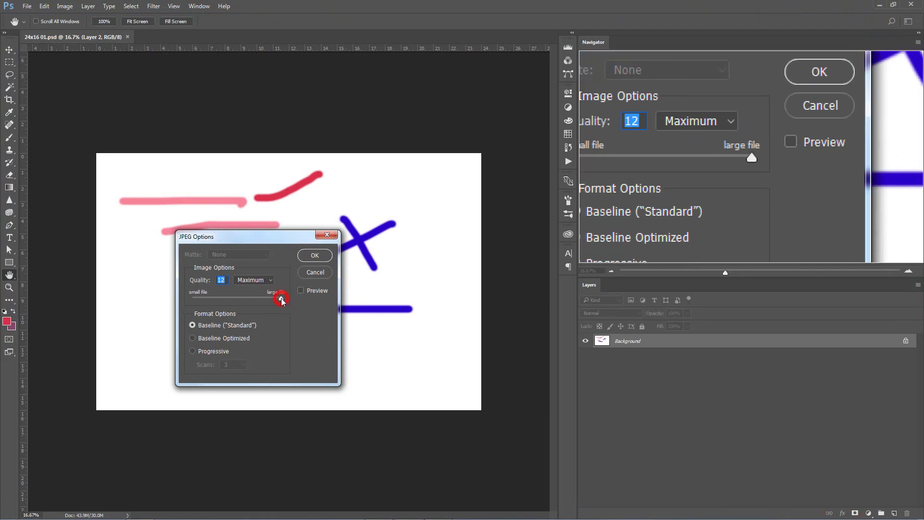
pyautogui.moveTo(281, 298); pyautogui.dragTo(188, 299)
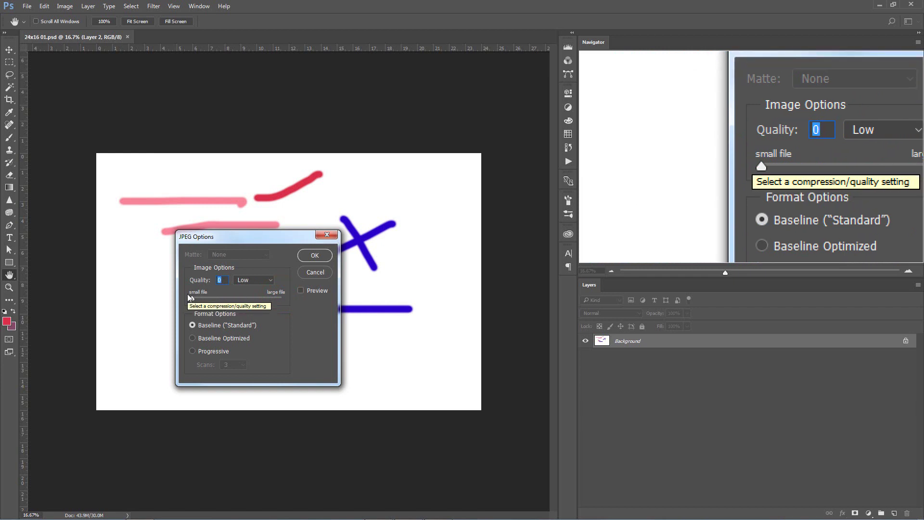
pyautogui.moveTo(193, 299); pyautogui.dragTo(284, 299)
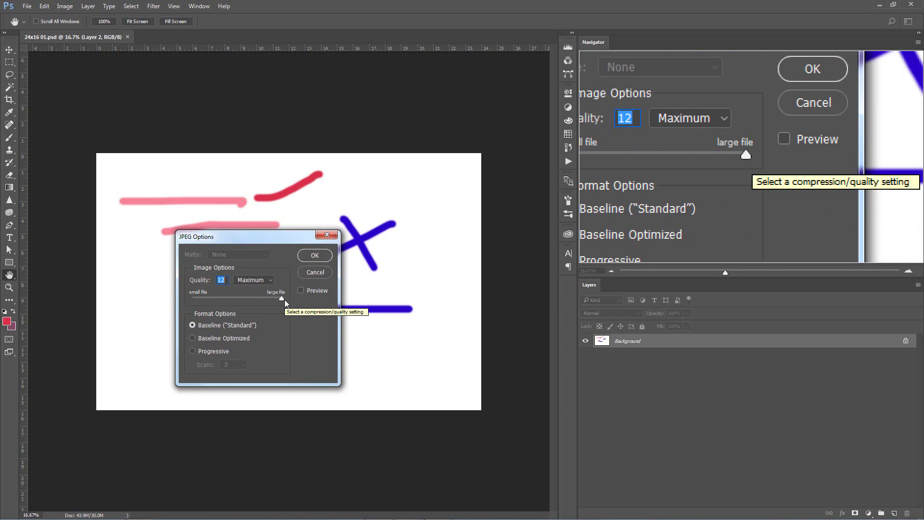
pyautogui.click(315, 256)
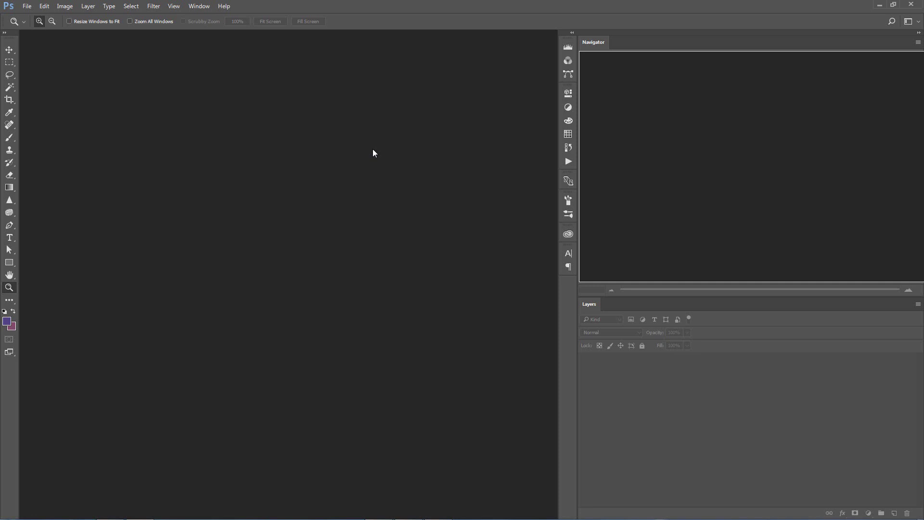